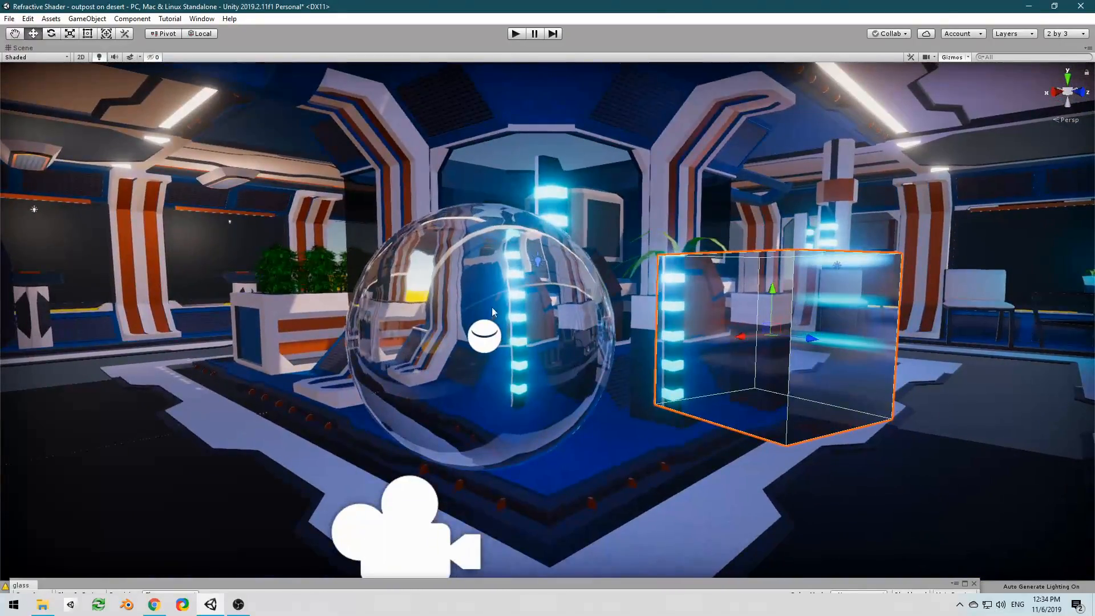
# Examine the refraction through the glass sphere and glass cube in the scene from several angles and distances
pyautogui.moveTo(530, 364); pyautogui.dragTo(634, 340, button='middle')
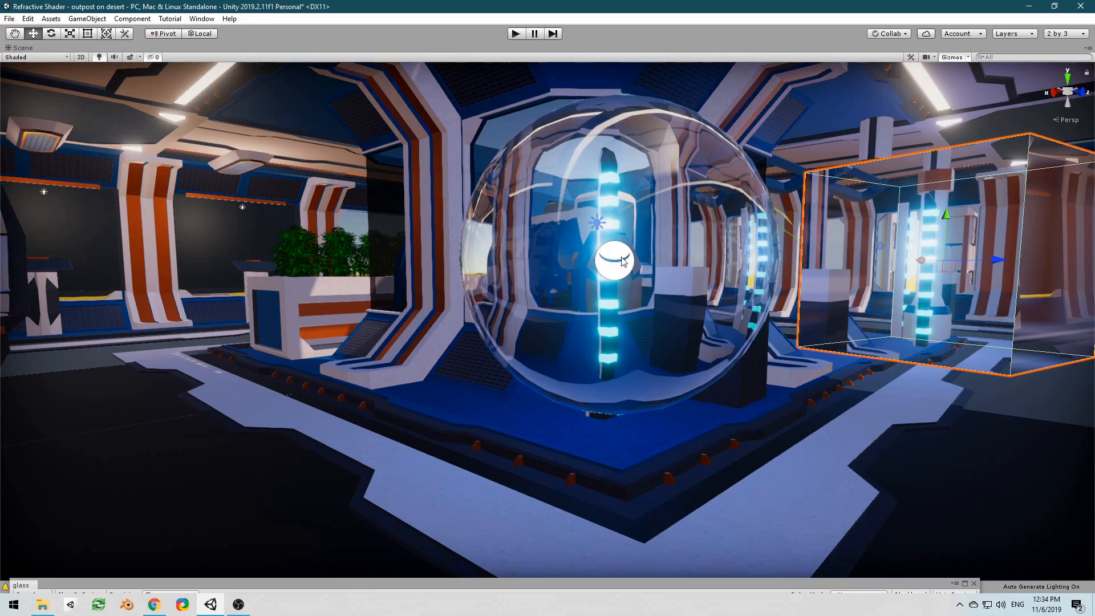
pyautogui.moveTo(790, 301); pyautogui.dragTo(606, 300, button='middle')
pyautogui.moveTo(606, 300); pyautogui.dragTo(518, 292, button='right')
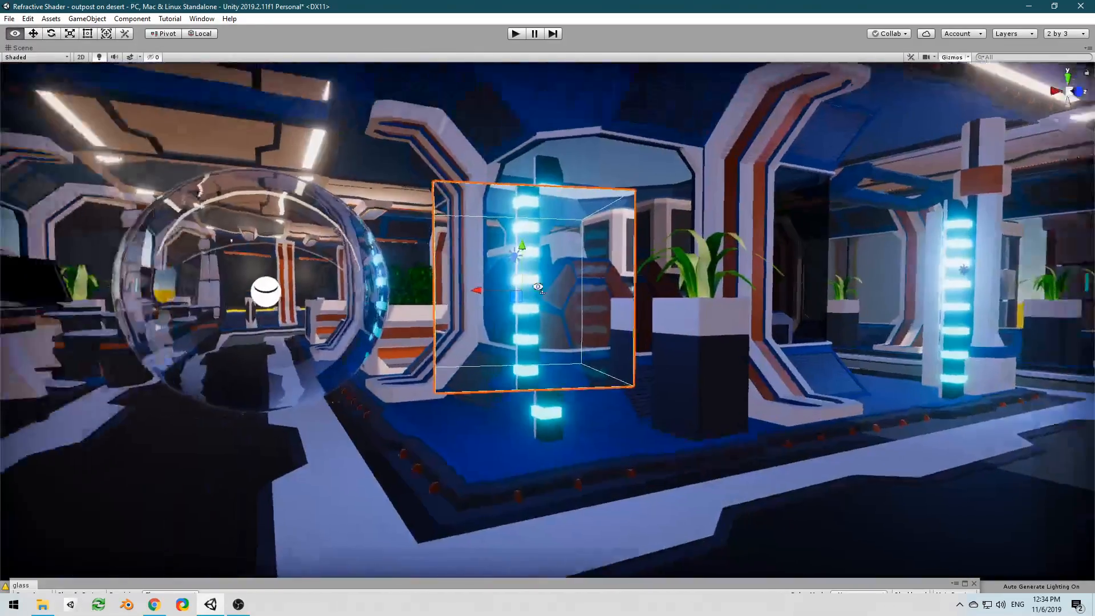
pyautogui.moveTo(518, 292); pyautogui.dragTo(601, 310, button='middle')
pyautogui.moveTo(734, 293); pyautogui.dragTo(559, 286, button='middle')
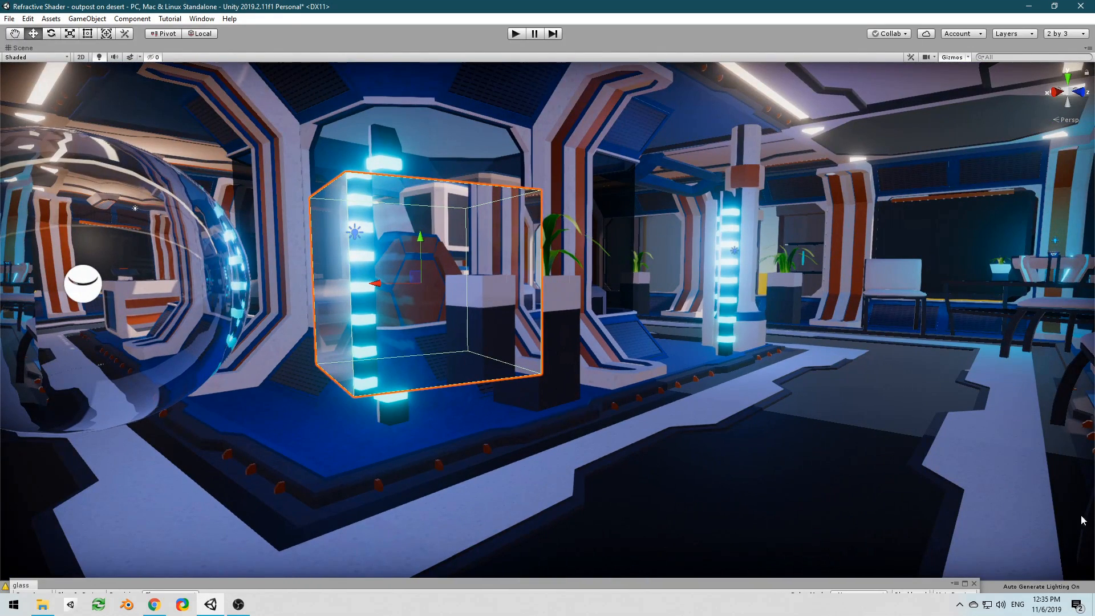
pyautogui.moveTo(247, 278); pyautogui.dragTo(269, 283, button='middle')
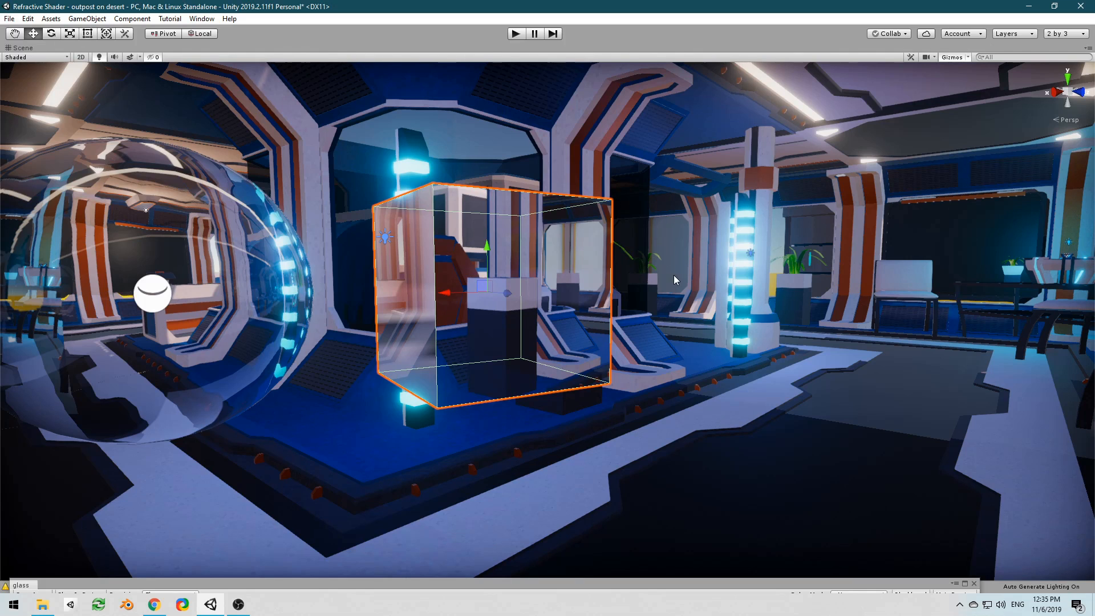
pyautogui.moveTo(675, 280); pyautogui.dragTo(693, 274, button='middle')
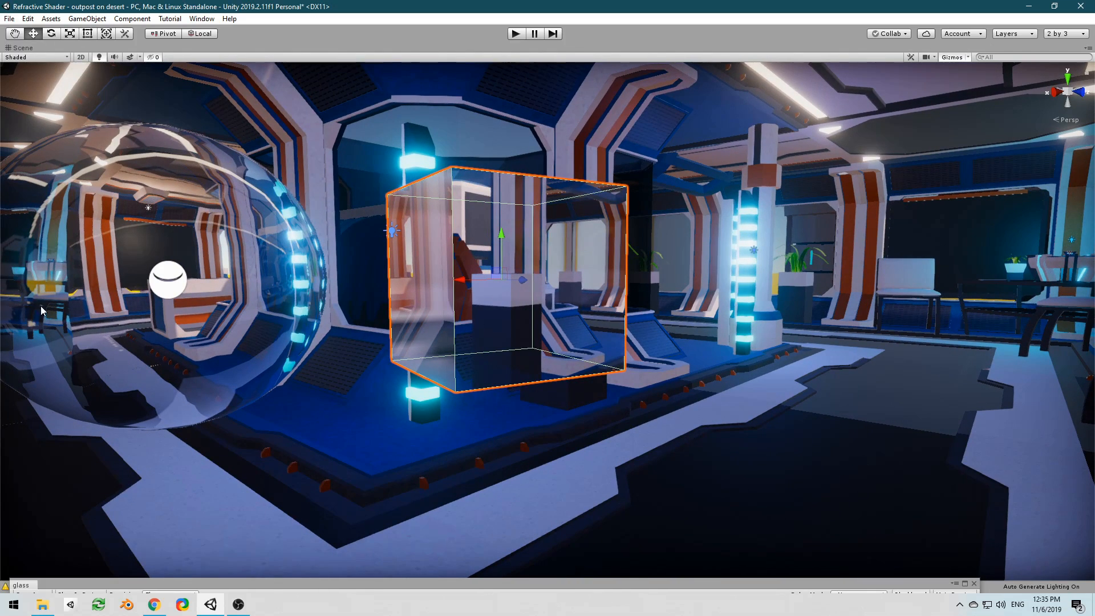
pyautogui.scroll(-3, 675, 311)
pyautogui.moveTo(677, 310); pyautogui.dragTo(745, 313, button='middle')
pyautogui.scroll(3, 722, 312)
pyautogui.scroll(-3, 721, 313)
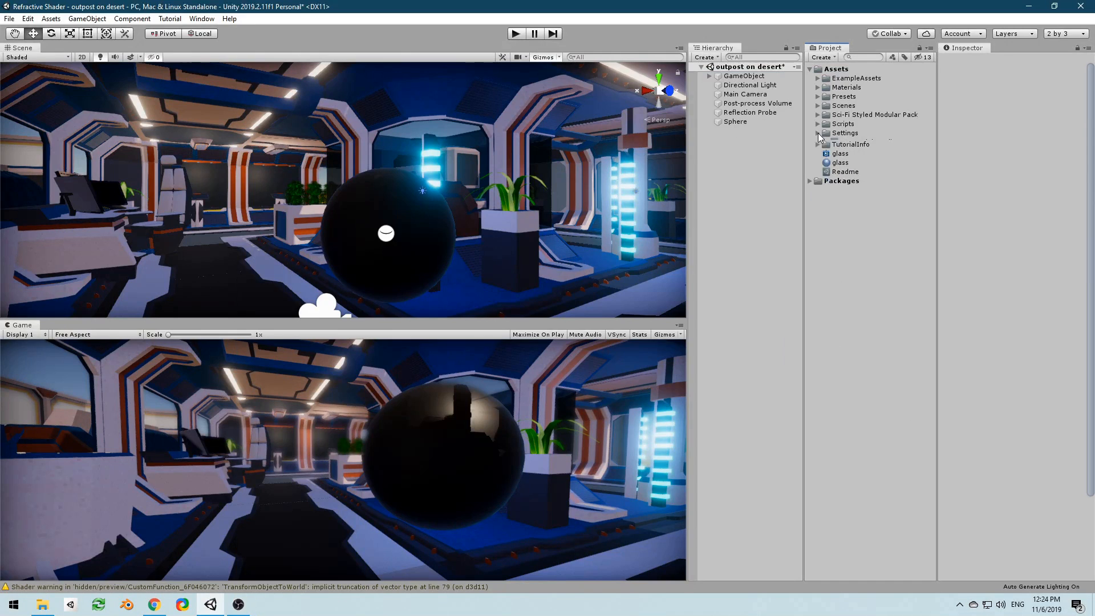
# Inspect the general settings of the LWRP-HighQuality asset in the Settings folder, including Opaque Texture, then collapse the folder
pyautogui.keyDown('alt'); pyautogui.moveTo(495, 169); pyautogui.dragTo(512, 190); pyautogui.keyUp('alt')
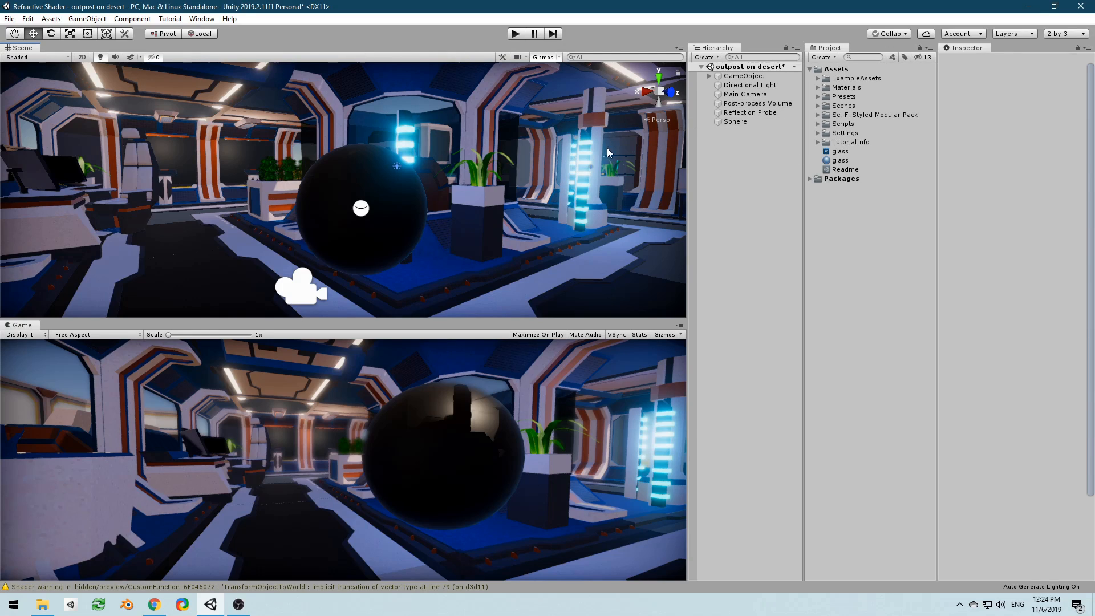
pyautogui.click(817, 133)
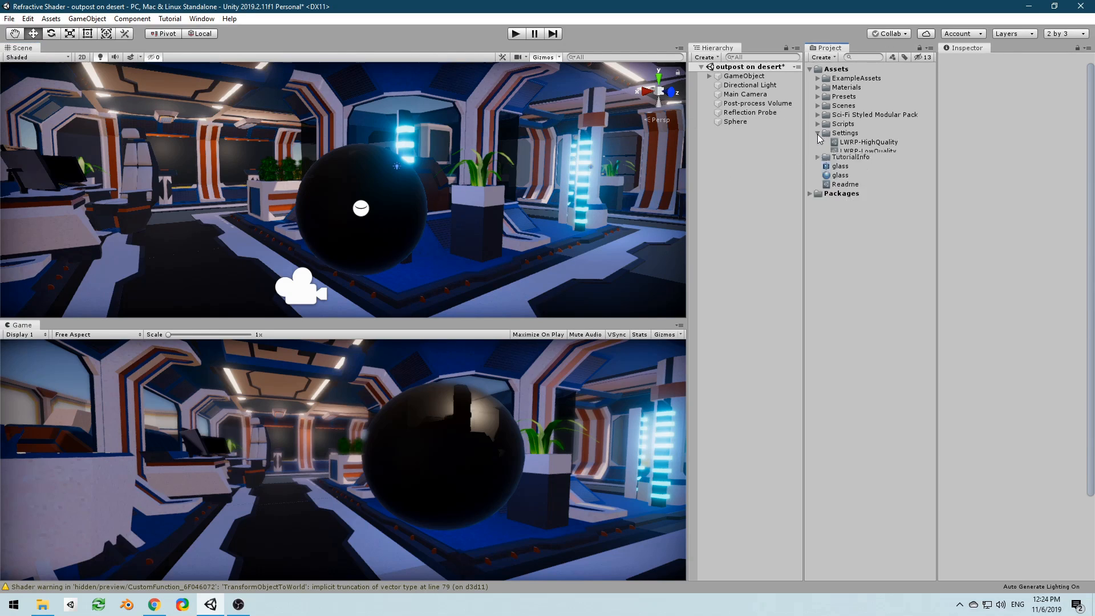
pyautogui.click(855, 142)
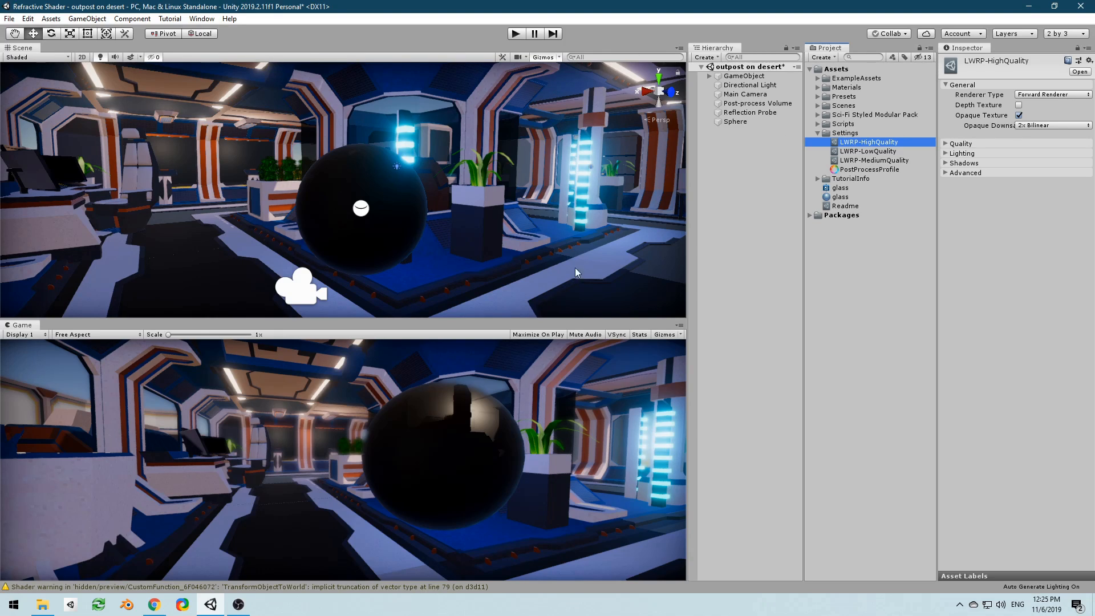
pyautogui.click(818, 134)
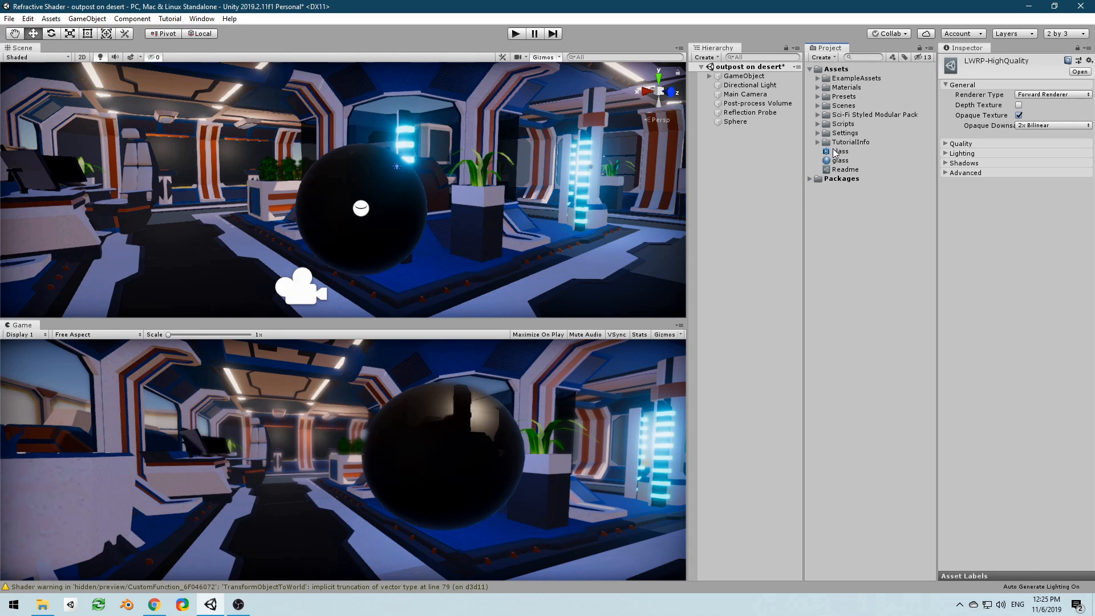
# Open the glass shader graph and set the PBR Master node's Surface to Transparent
pyautogui.doubleClick(839, 151)
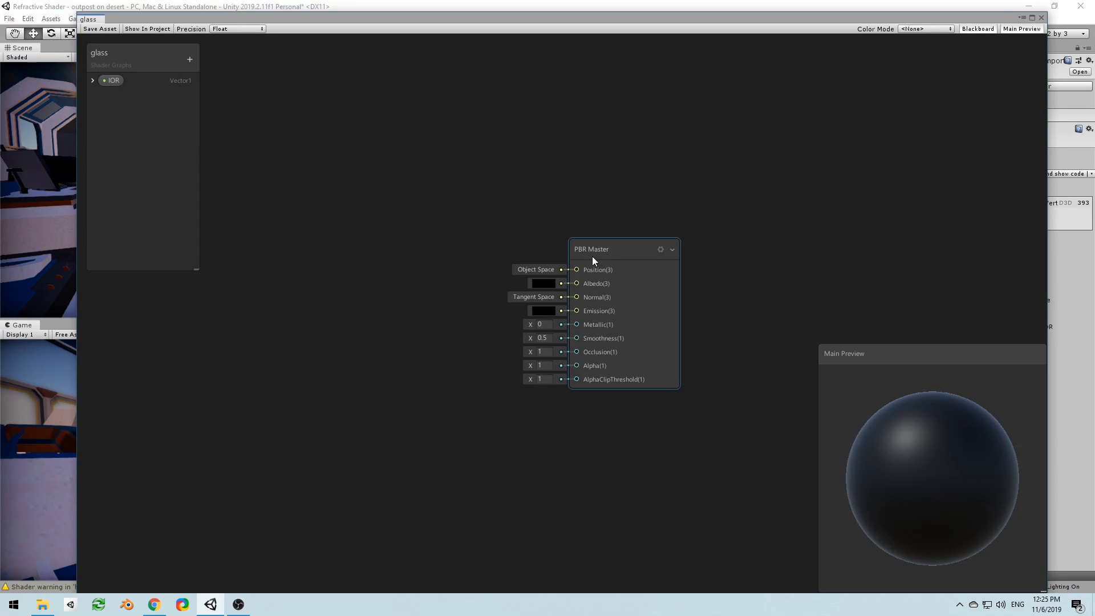
pyautogui.moveTo(639, 251); pyautogui.dragTo(687, 255)
pyautogui.click(708, 253)
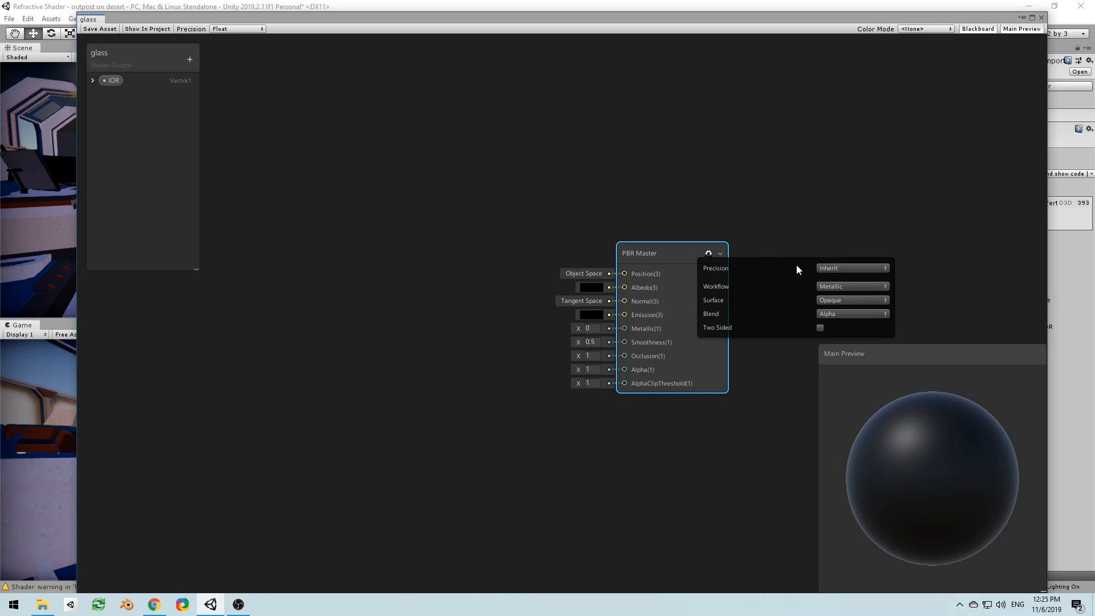
pyautogui.click(836, 301)
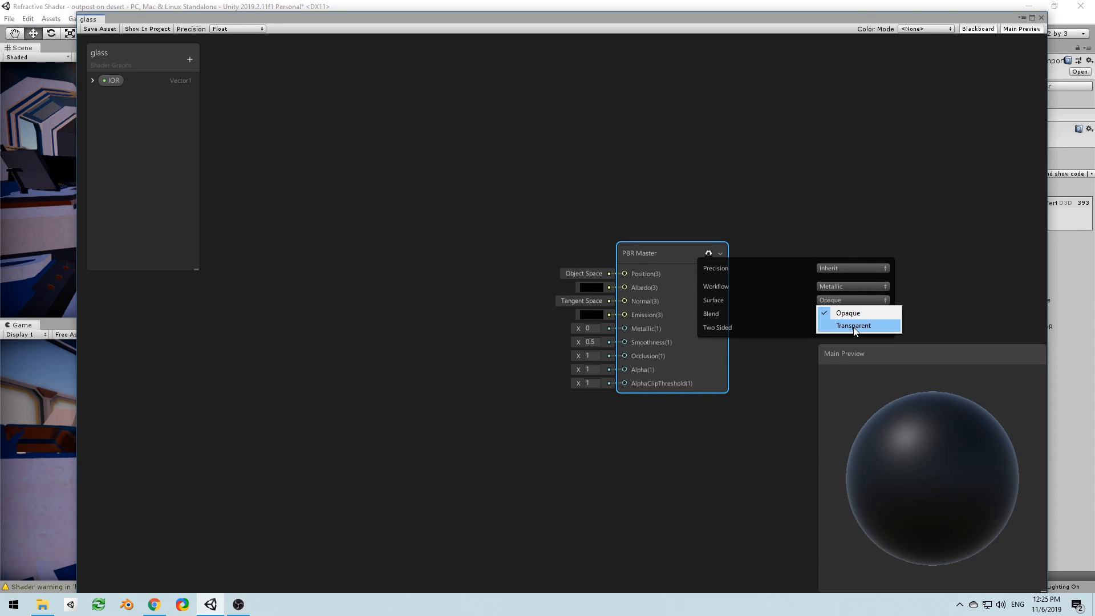
pyautogui.click(853, 324)
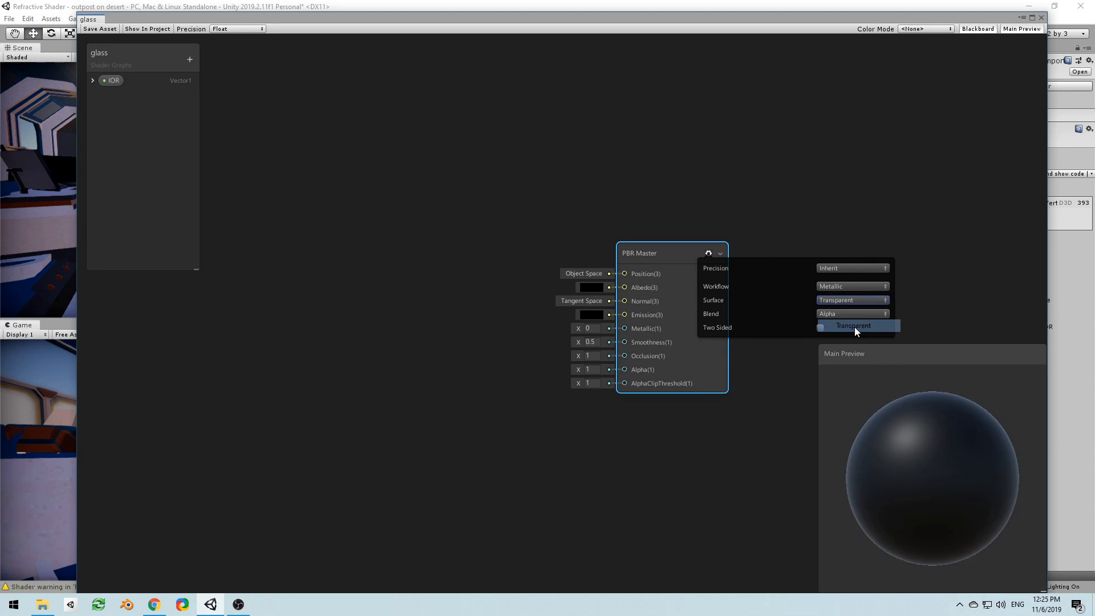
pyautogui.click(709, 253)
# Add a Scene Color node to the graph ahead of the PBR Master node
pyautogui.moveTo(488, 244); pyautogui.dragTo(633, 206, button='middle')
pyautogui.rightClick(370, 239)
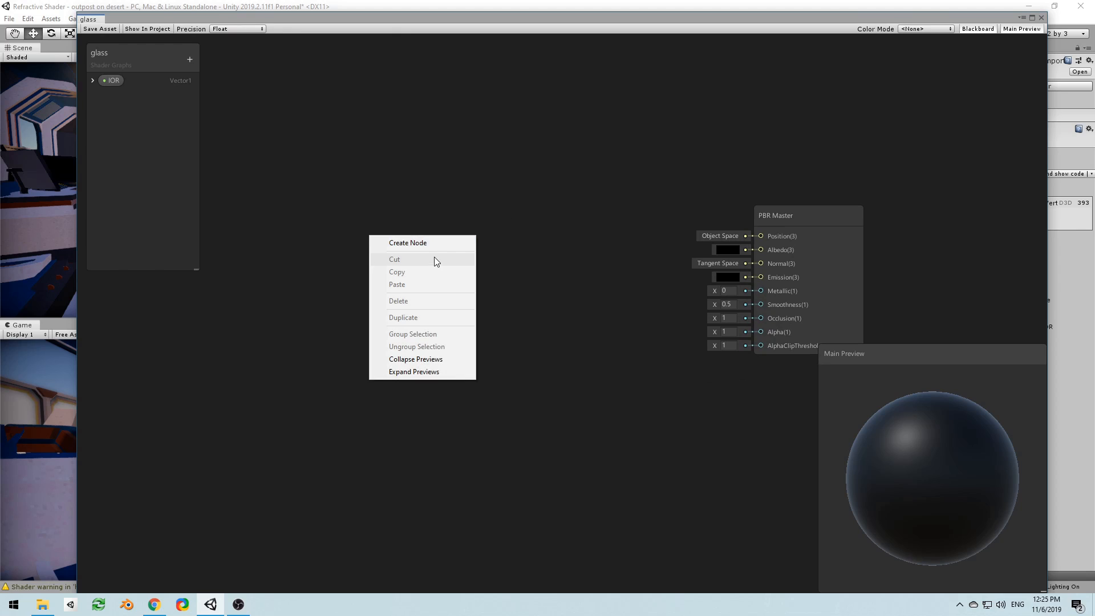
pyautogui.click(436, 244)
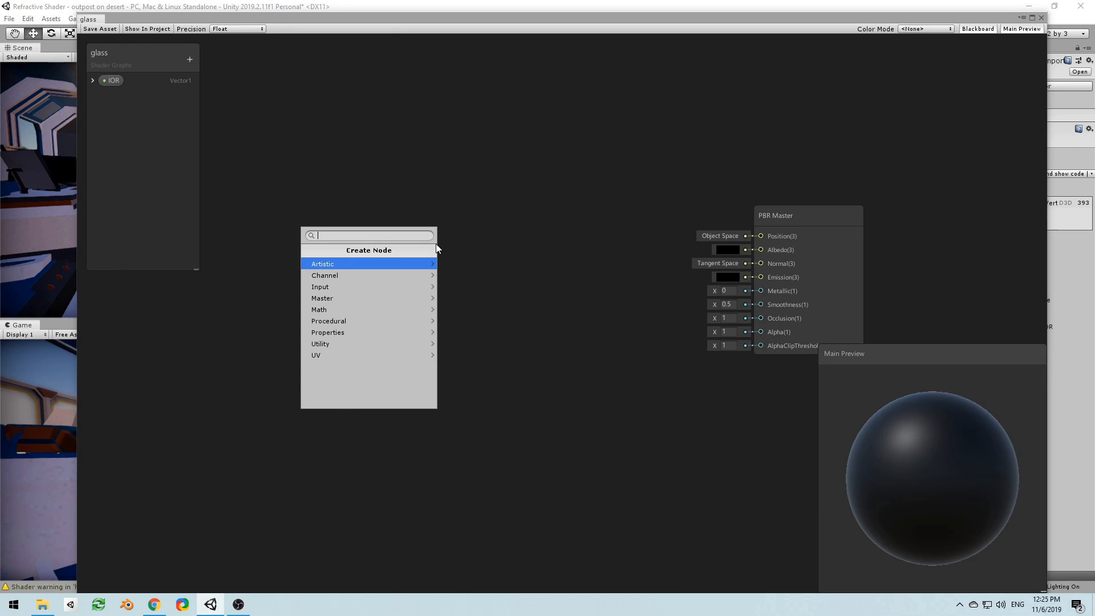
pyautogui.write('colo')
pyautogui.press('Down')
pyautogui.press('Down')
pyautogui.press('Down')
pyautogui.press('Down')
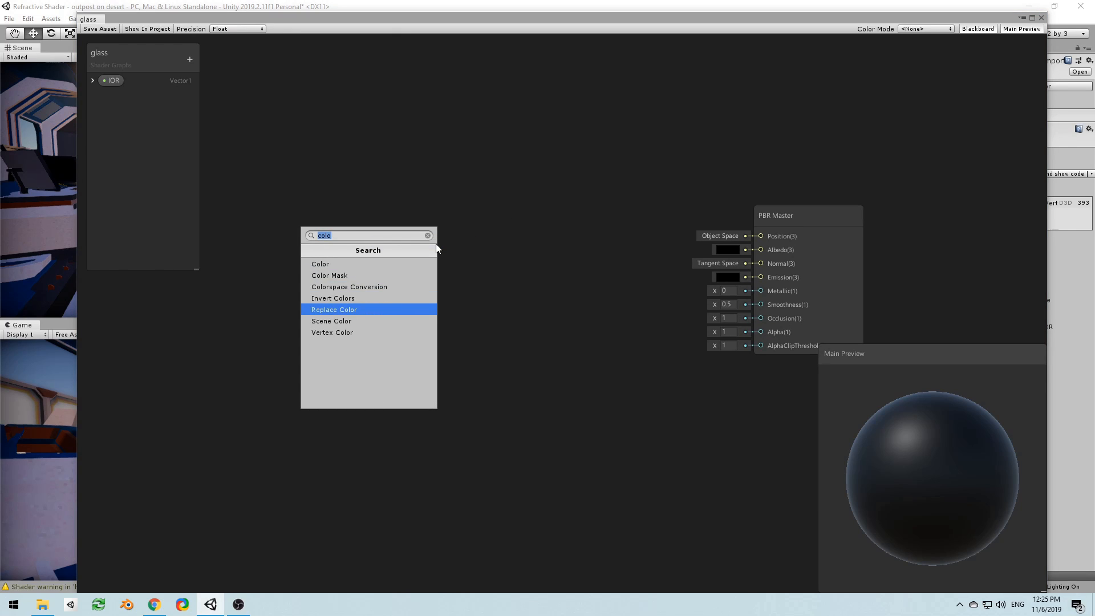
pyautogui.press('Down')
pyautogui.press('Return')
pyautogui.moveTo(407, 271); pyautogui.dragTo(420, 245)
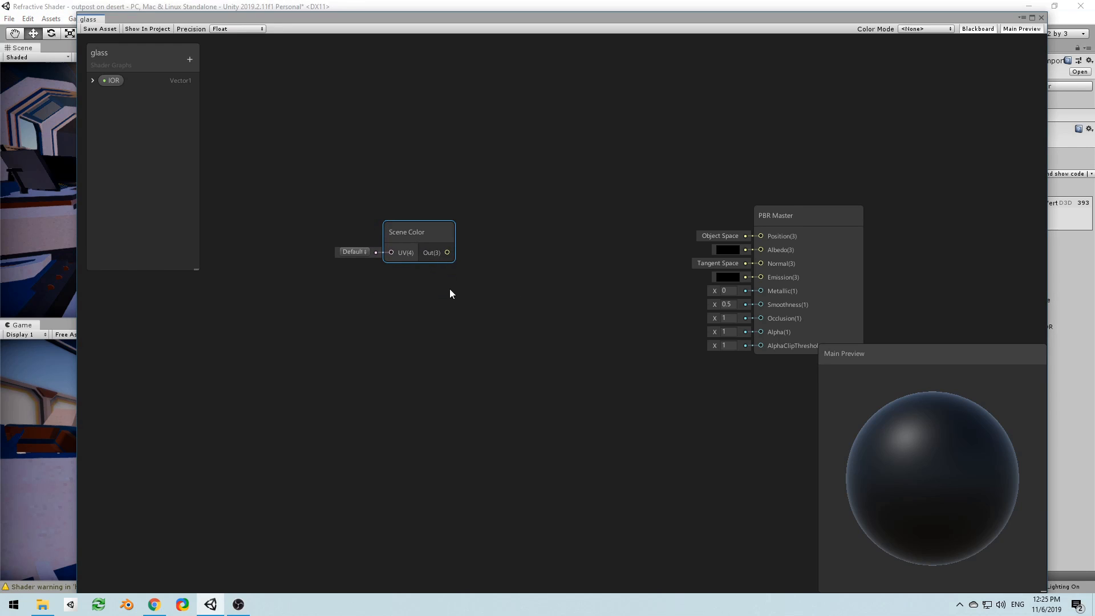
# Connect the Scene Color output to the PBR Master's Emission input and move the Scene Color node closer to it
pyautogui.moveTo(449, 289); pyautogui.dragTo(519, 293, button='middle')
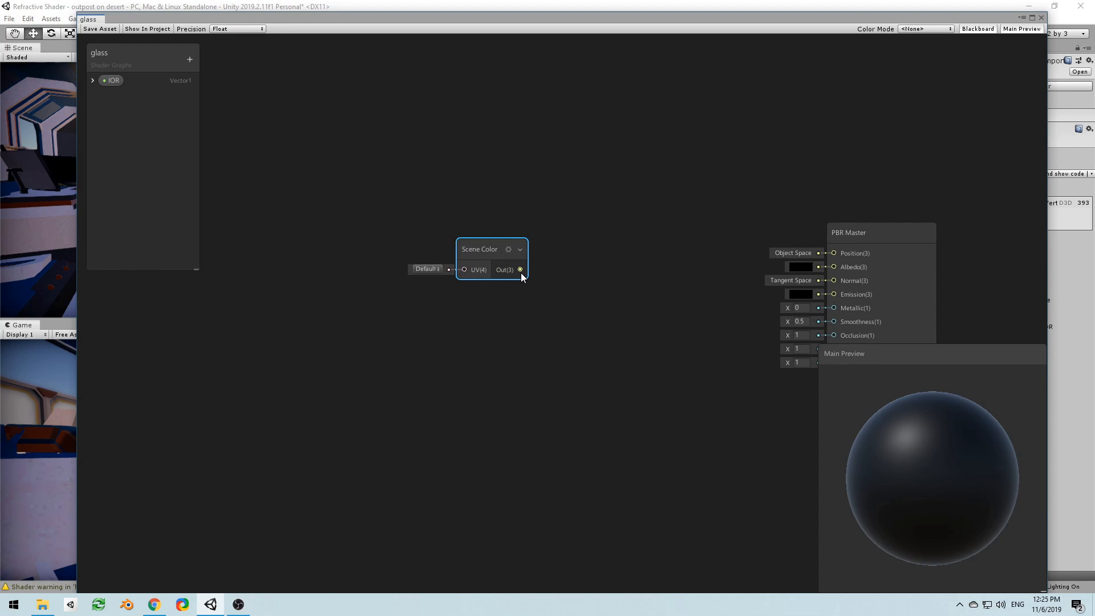
pyautogui.moveTo(521, 272); pyautogui.dragTo(832, 295)
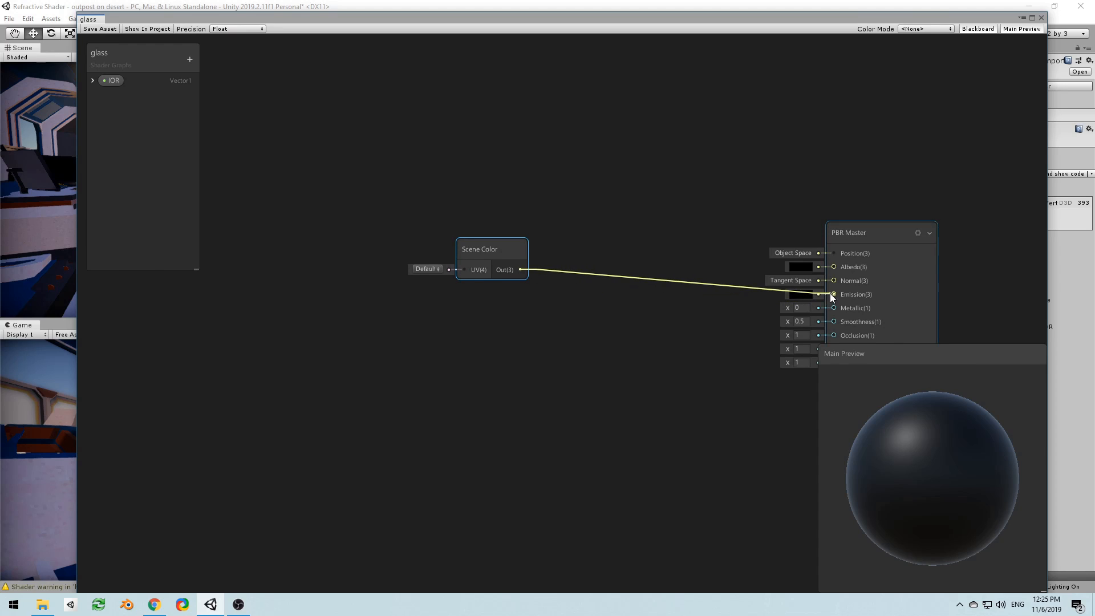
pyautogui.moveTo(495, 252); pyautogui.dragTo(580, 272)
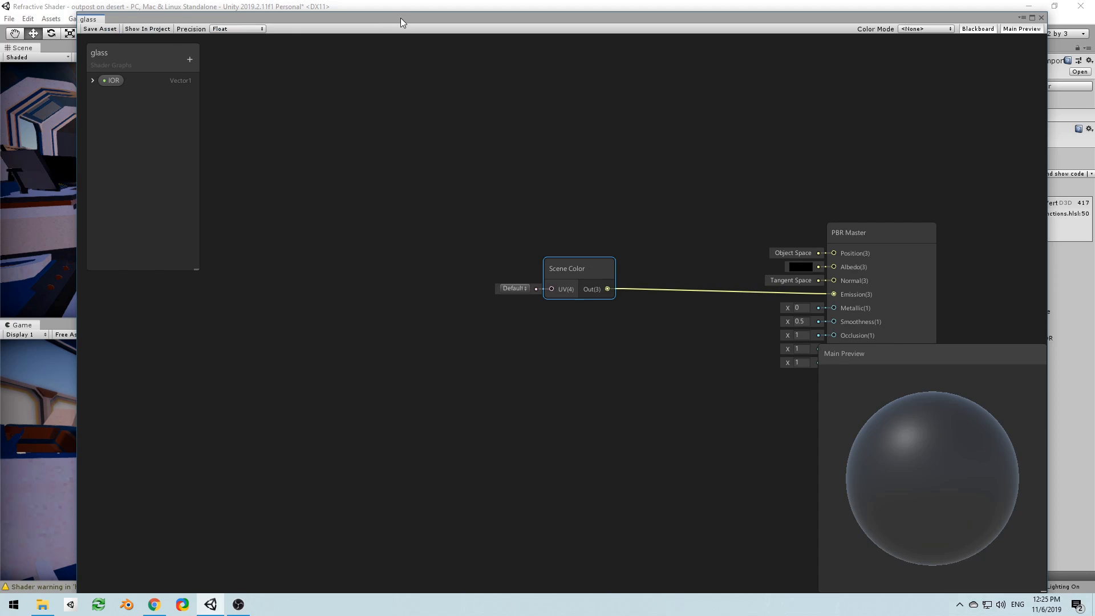
# Move the shader graph window aside to examine the sphere in the scene, then bring the graph back into view
pyautogui.moveTo(401, 19); pyautogui.dragTo(348, 415)
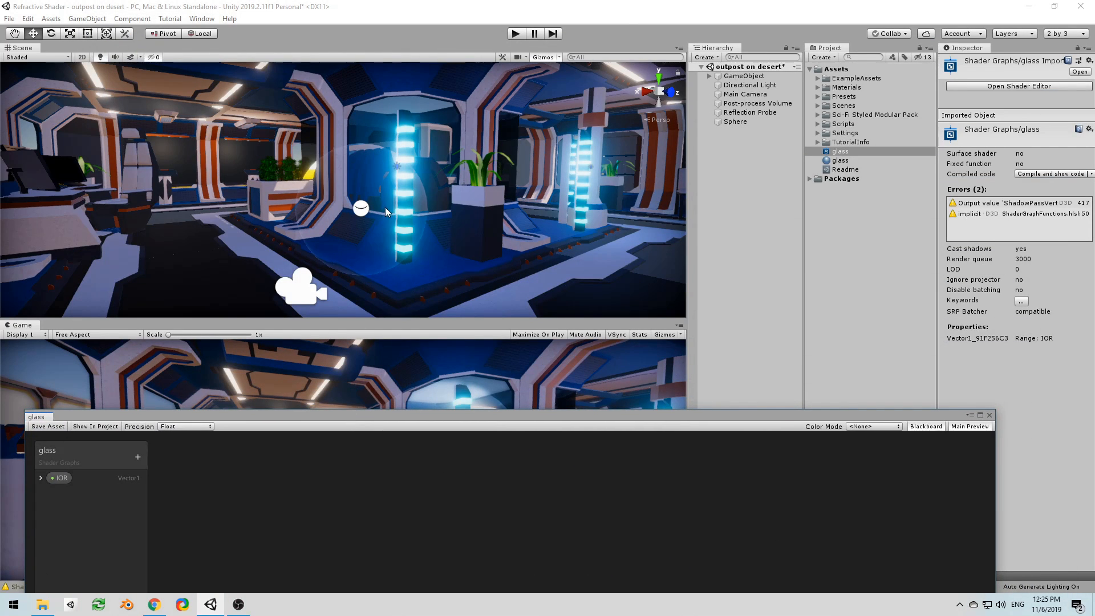
pyautogui.moveTo(385, 207)
pyautogui.mouseDown(button='middle')
pyautogui.moveTo(407, 170)
pyautogui.moveTo(399, 197)
pyautogui.moveTo(413, 174)
pyautogui.moveTo(383, 201)
pyautogui.moveTo(365, 181)
pyautogui.moveTo(437, 205)
pyautogui.moveTo(380, 178)
pyautogui.moveTo(396, 196)
pyautogui.mouseUp(button='middle')
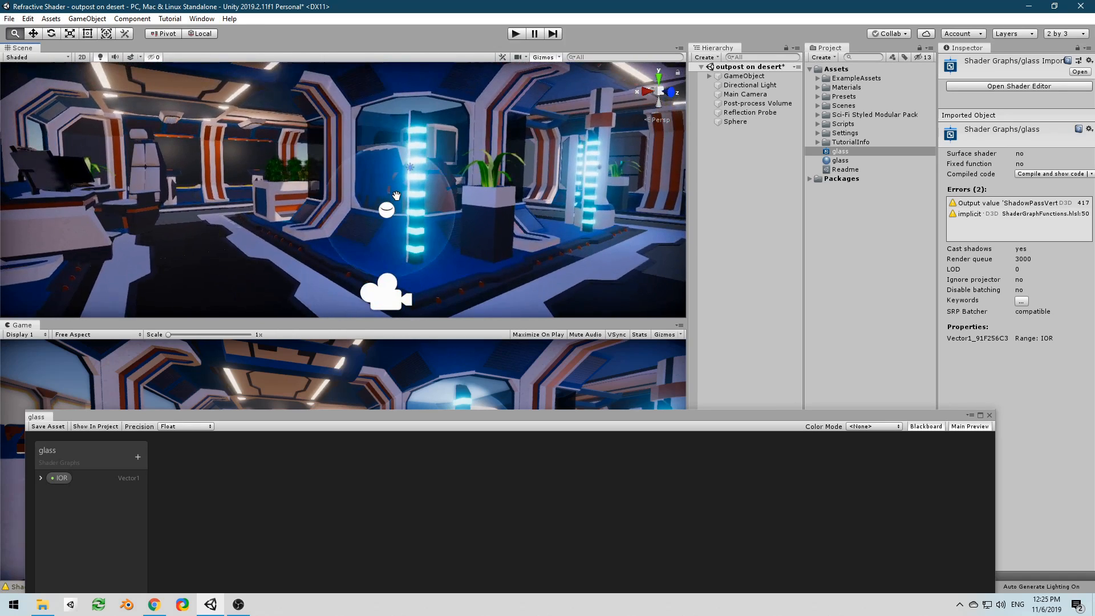
pyautogui.moveTo(442, 227)
pyautogui.mouseDown(button='middle')
pyautogui.moveTo(463, 209)
pyautogui.moveTo(437, 226)
pyautogui.mouseUp(button='middle')
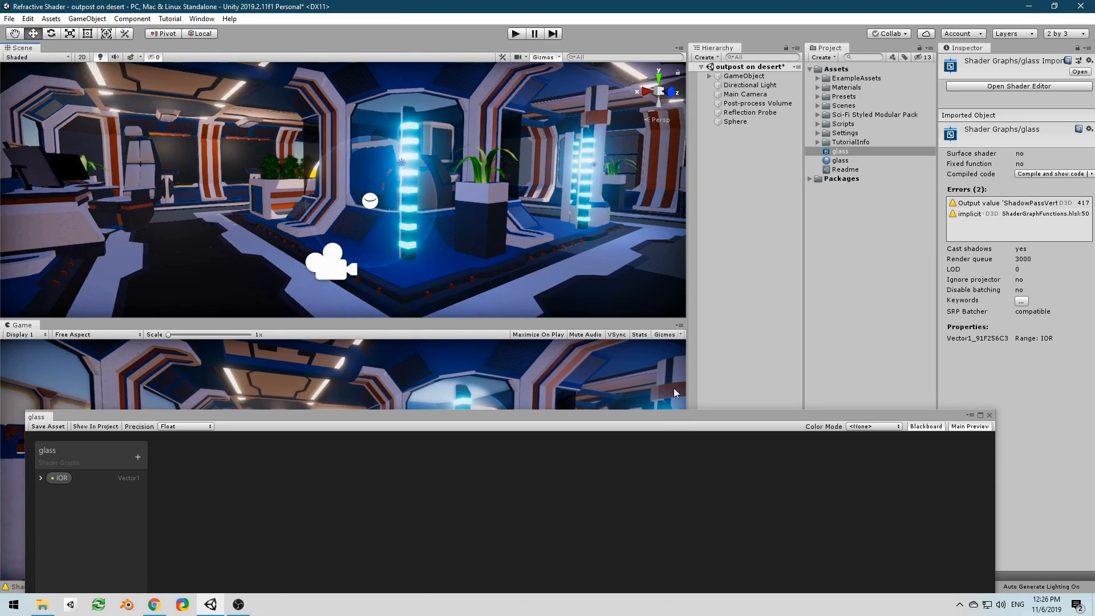
pyautogui.moveTo(659, 412); pyautogui.dragTo(658, 38)
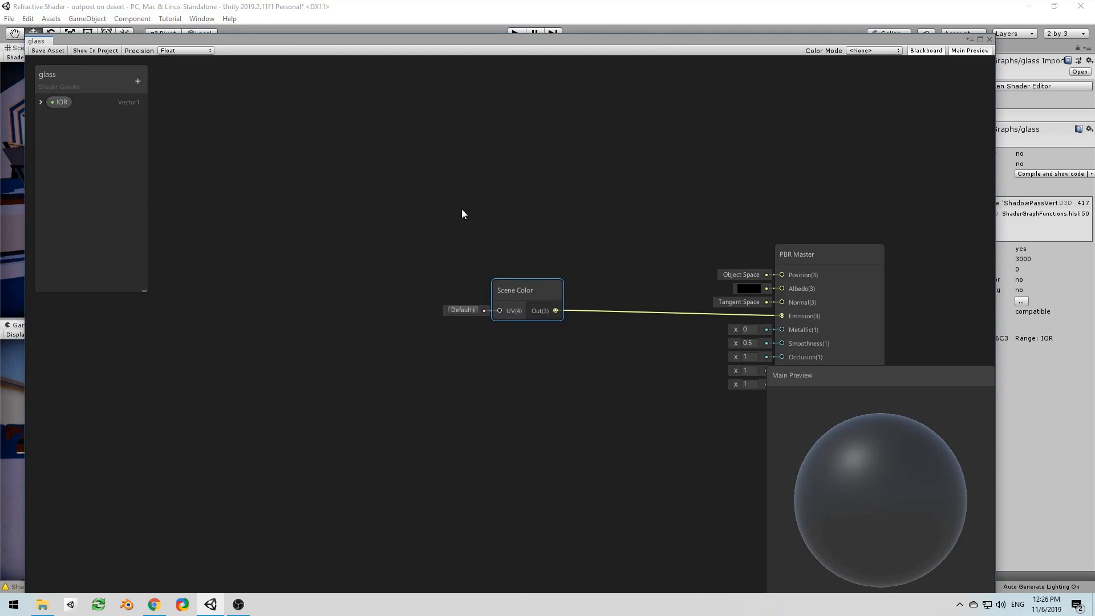
# Add a Screen Position node to the graph ahead of the Scene Color node
pyautogui.moveTo(438, 258); pyautogui.dragTo(485, 256, button='middle')
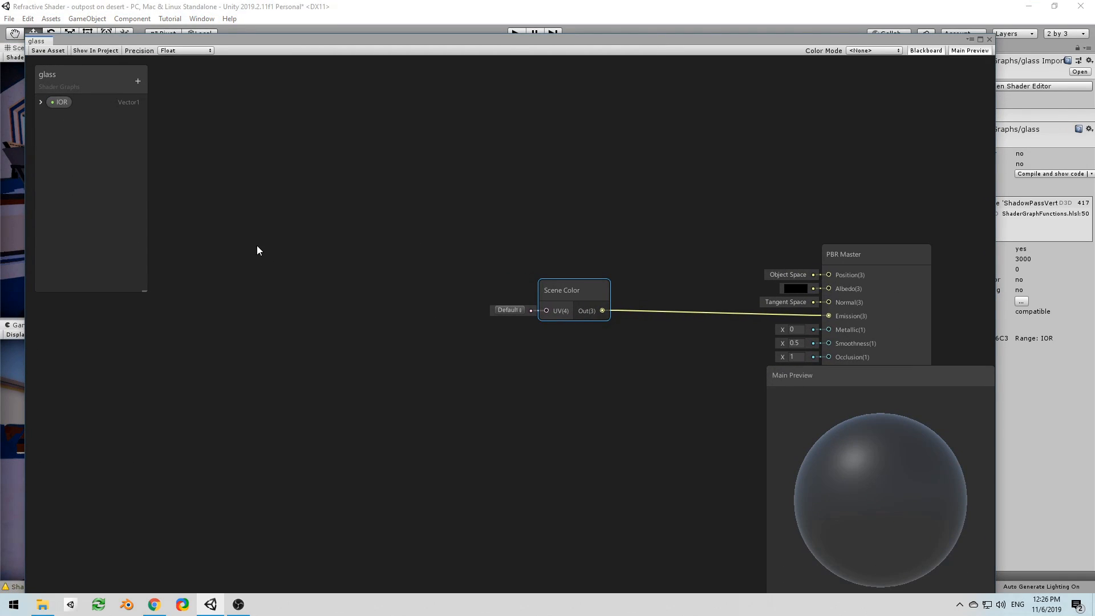
pyautogui.moveTo(257, 246); pyautogui.dragTo(370, 255, button='middle')
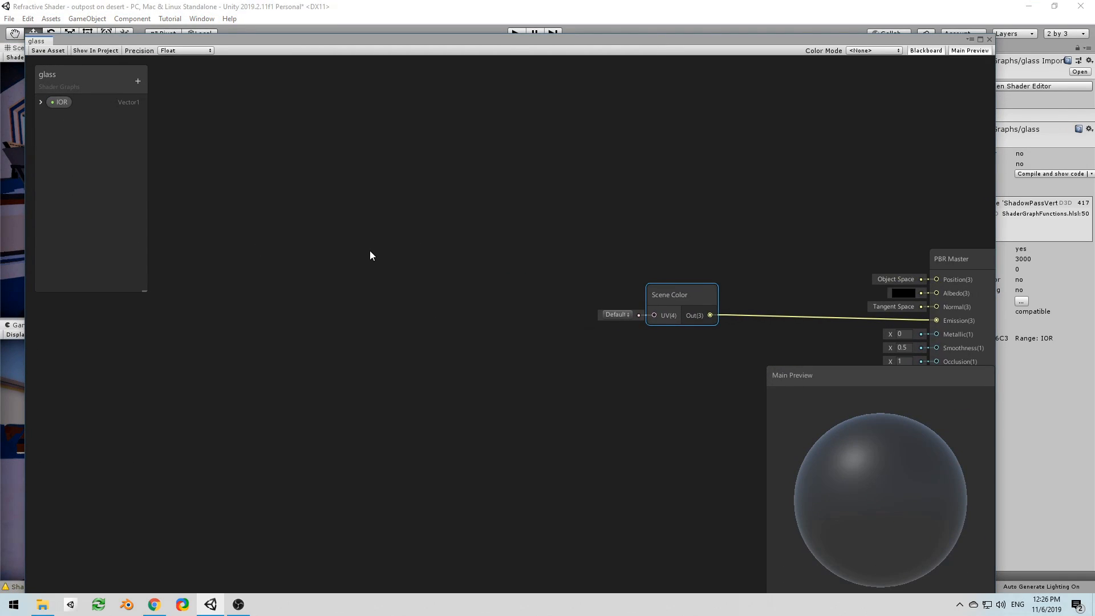
pyautogui.rightClick(440, 276)
pyautogui.click(453, 285)
pyautogui.write('screen')
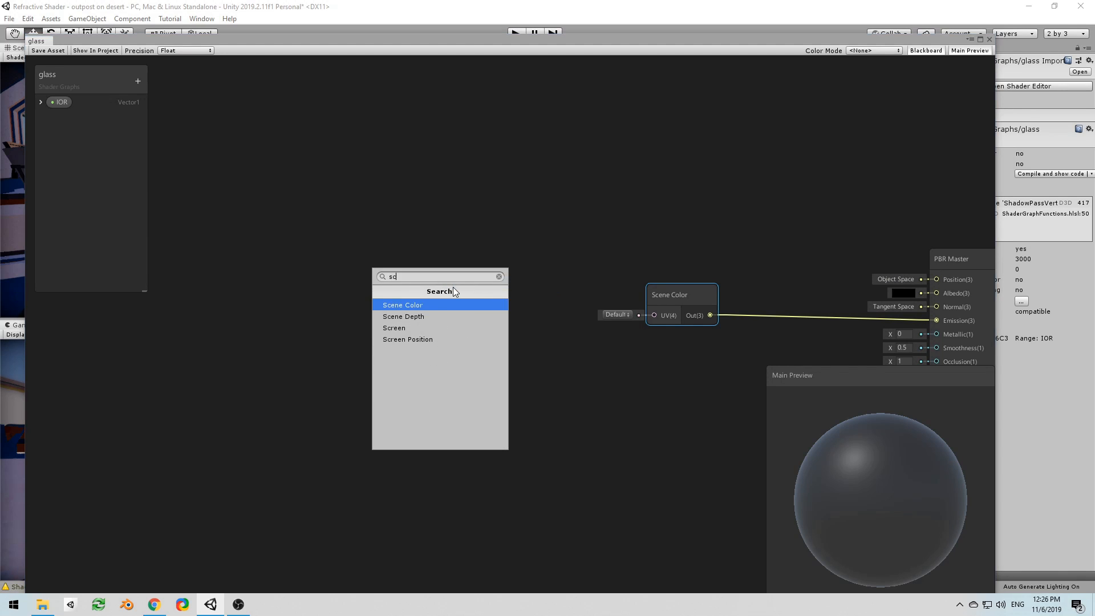
pyautogui.press('Down')
pyautogui.press('Return')
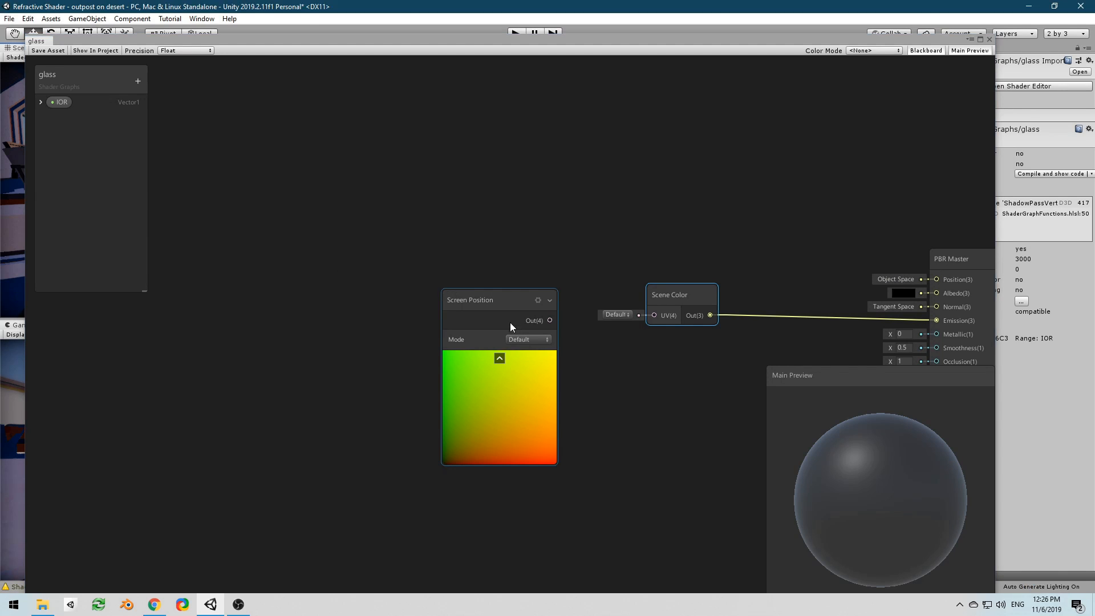
# Connect the Screen Position output to Scene Color's UV input, collapse the Screen Position preview and place that node higher in the graph
pyautogui.moveTo(511, 319); pyautogui.dragTo(654, 315)
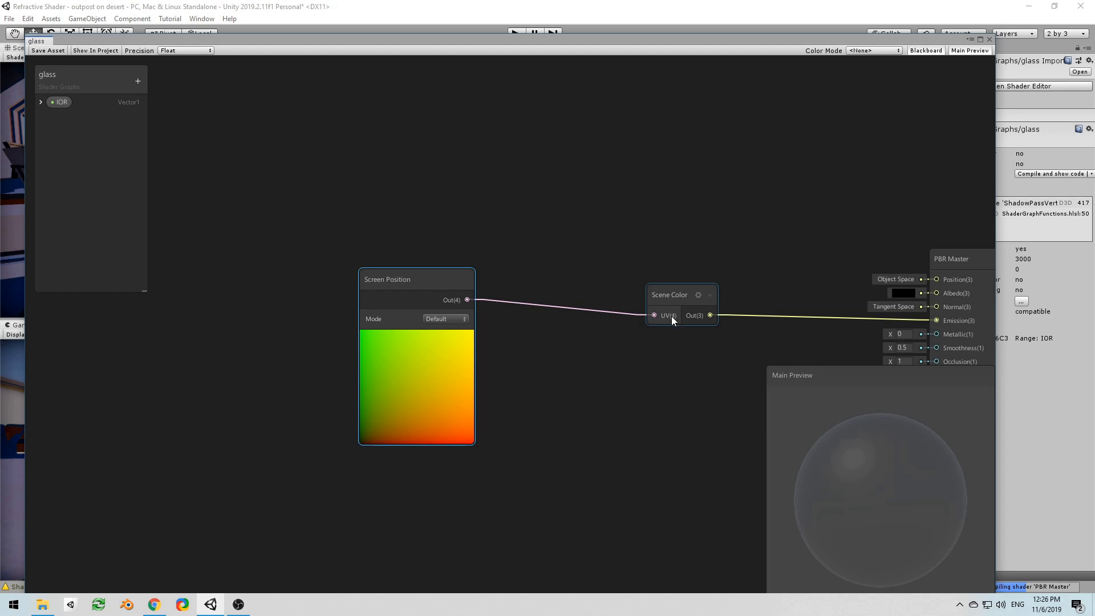
pyautogui.moveTo(456, 357)
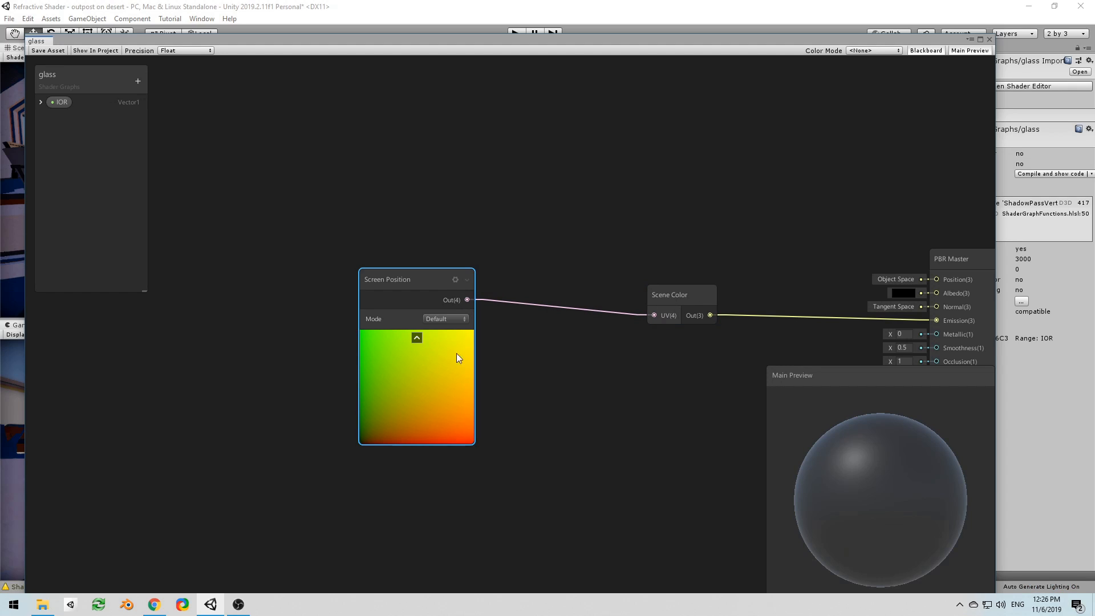
pyautogui.click(417, 339)
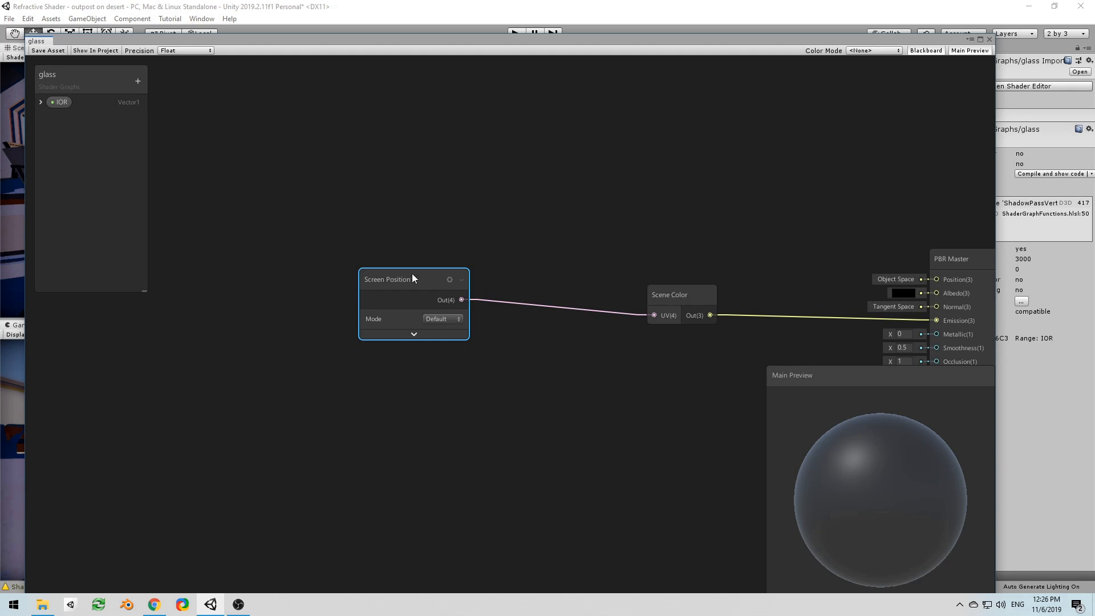
pyautogui.moveTo(412, 274); pyautogui.dragTo(407, 168)
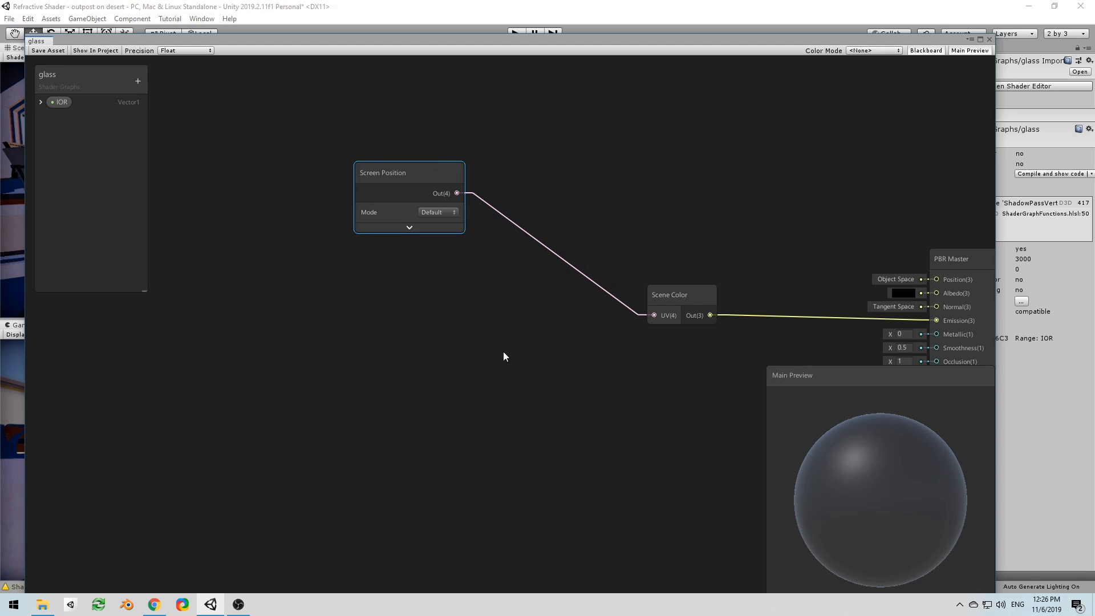
# Add a Normal Vector node in World space below Screen Position and collapse its preview
pyautogui.rightClick(309, 329)
pyautogui.click(333, 336)
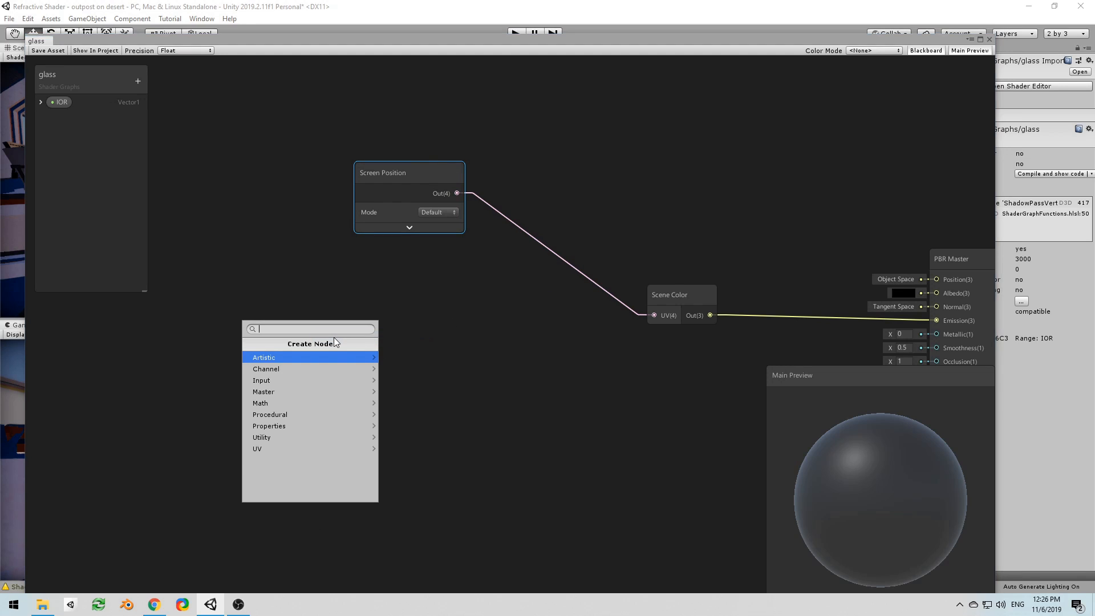
pyautogui.write('norm')
pyautogui.press('Down')
pyautogui.press('Down')
pyautogui.press('Down')
pyautogui.press('Down')
pyautogui.press('Down')
pyautogui.press('Down')
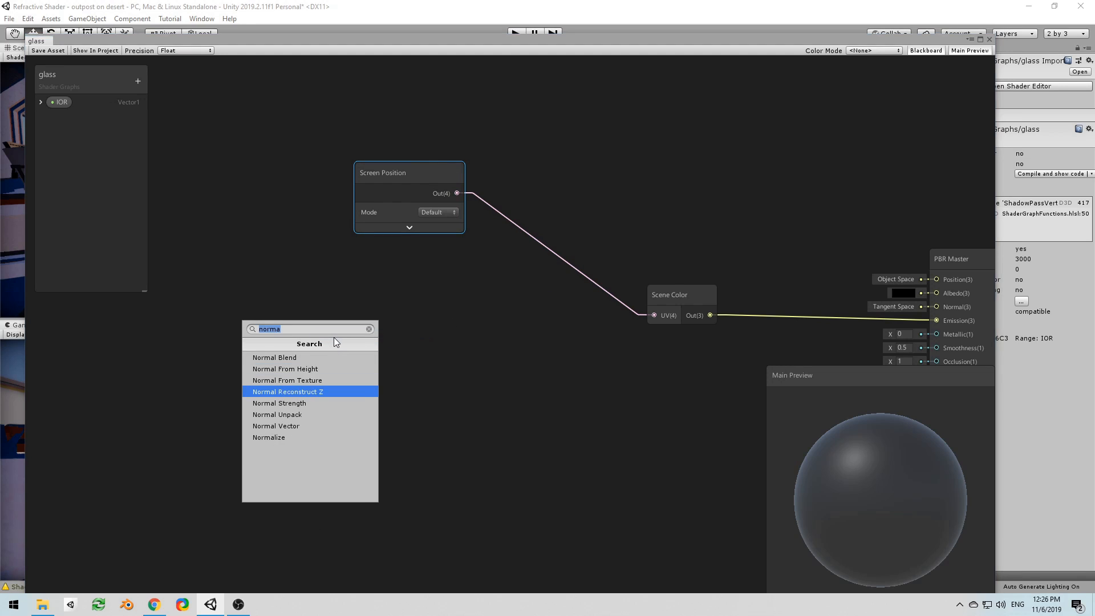
pyautogui.press('Return')
pyautogui.click(369, 409)
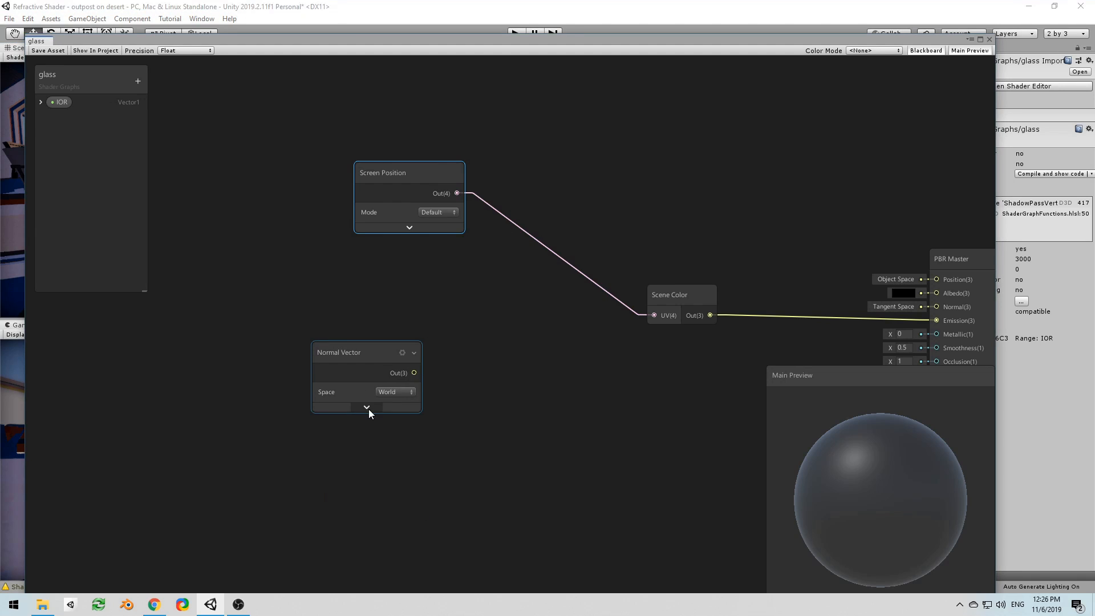
# Add a View Direction node, collapse its preview and place it directly below the Normal Vector node
pyautogui.rightClick(362, 228)
pyautogui.click(404, 239)
pyautogui.write('vie')
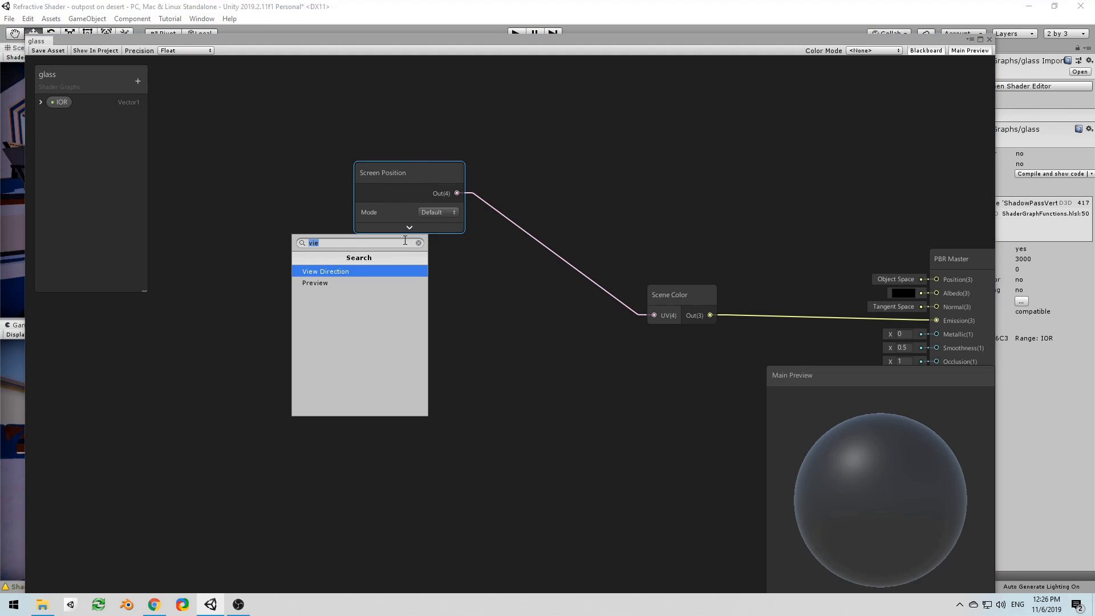
pyautogui.press('Return')
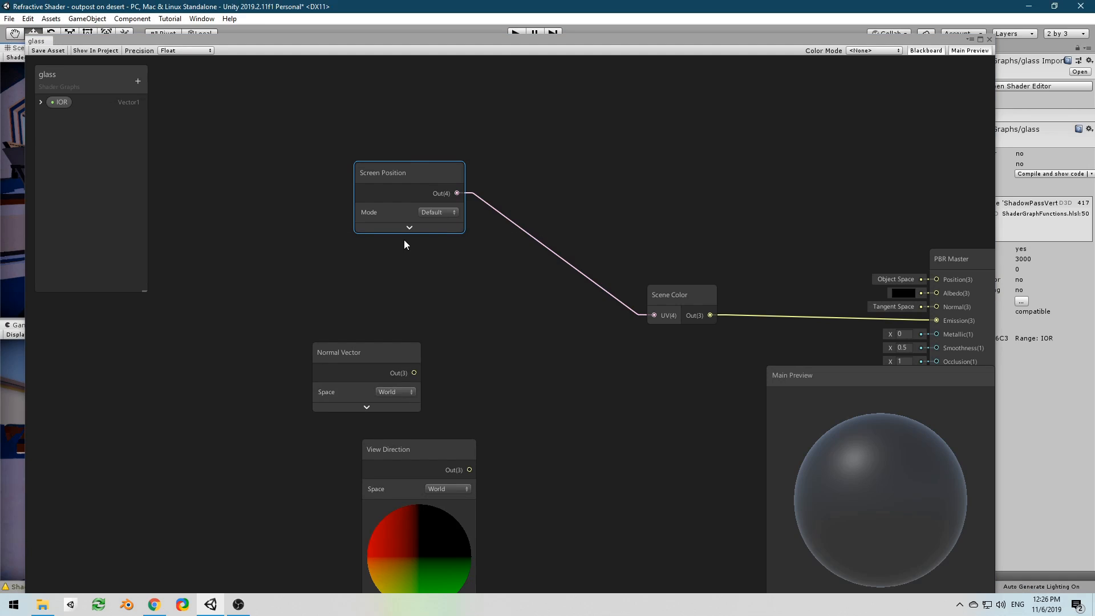
pyautogui.click(419, 507)
pyautogui.moveTo(402, 458); pyautogui.dragTo(350, 442)
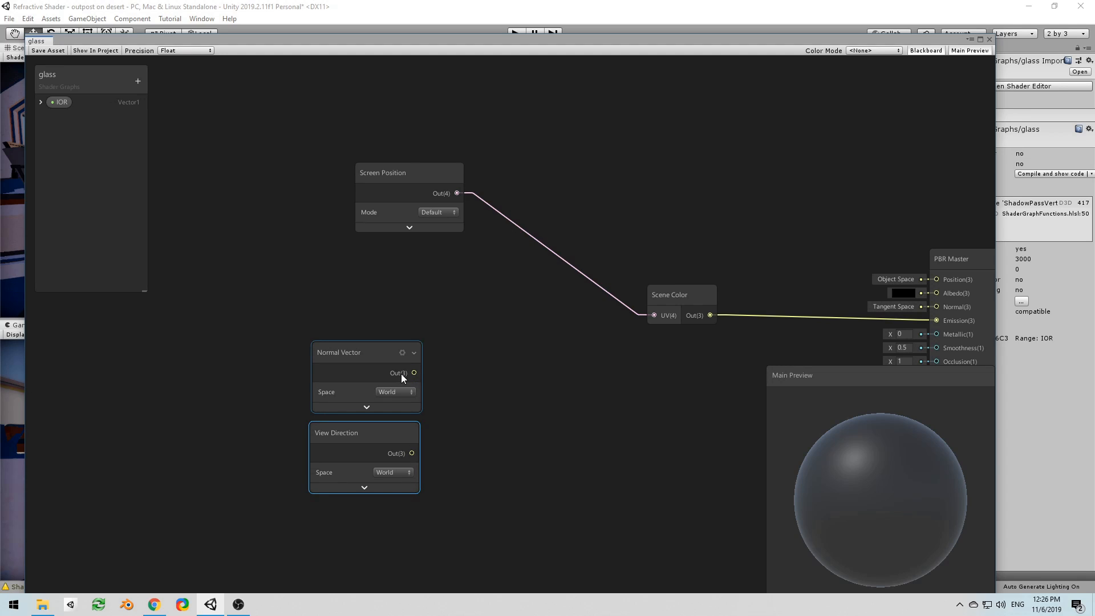
# Add a Custom Function node beside the Normal Vector and View Direction nodes and open its settings
pyautogui.rightClick(506, 374)
pyautogui.click(537, 379)
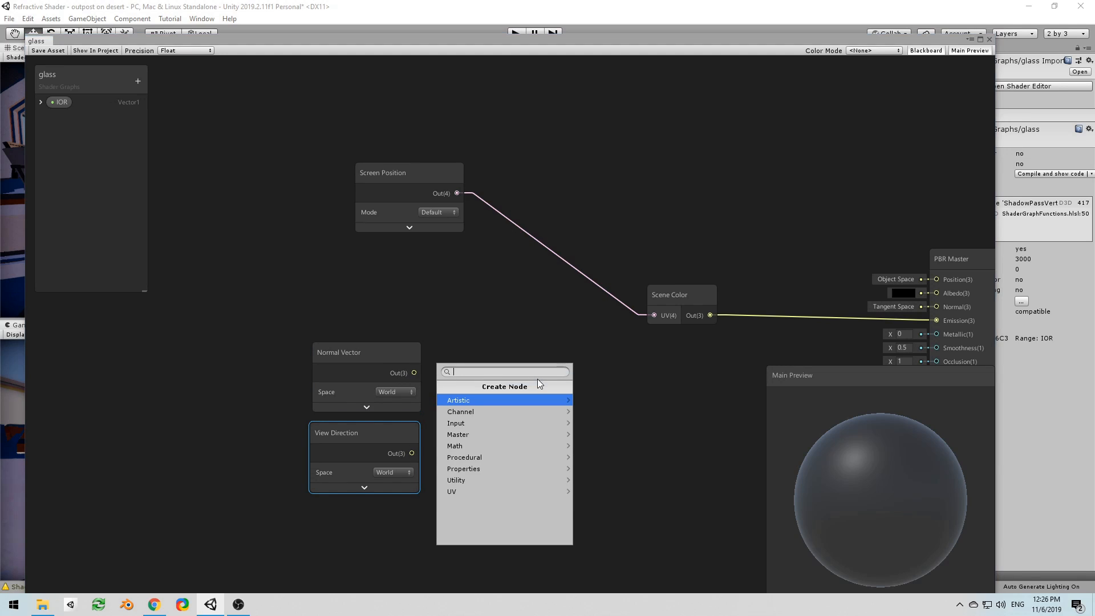
pyautogui.write('custom')
pyautogui.press('Return')
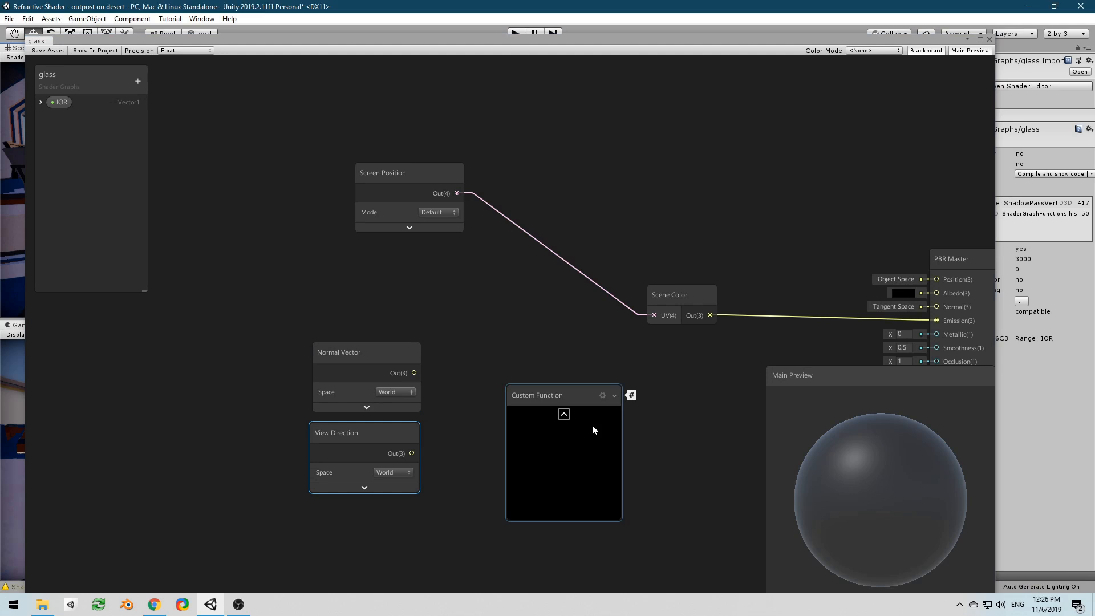
pyautogui.click(603, 394)
pyautogui.moveTo(611, 360); pyautogui.dragTo(497, 295, button='middle')
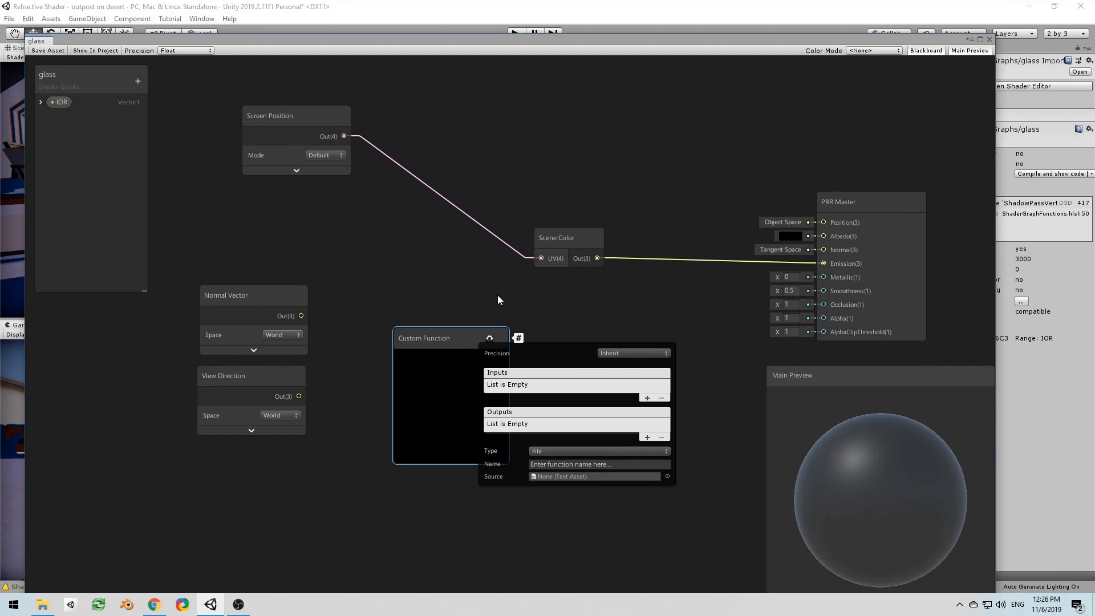
# Give the Custom Function three inputs, setting the first two to Vector 3 and leaving the third as Vector 1
pyautogui.click(646, 398)
pyautogui.click(648, 405)
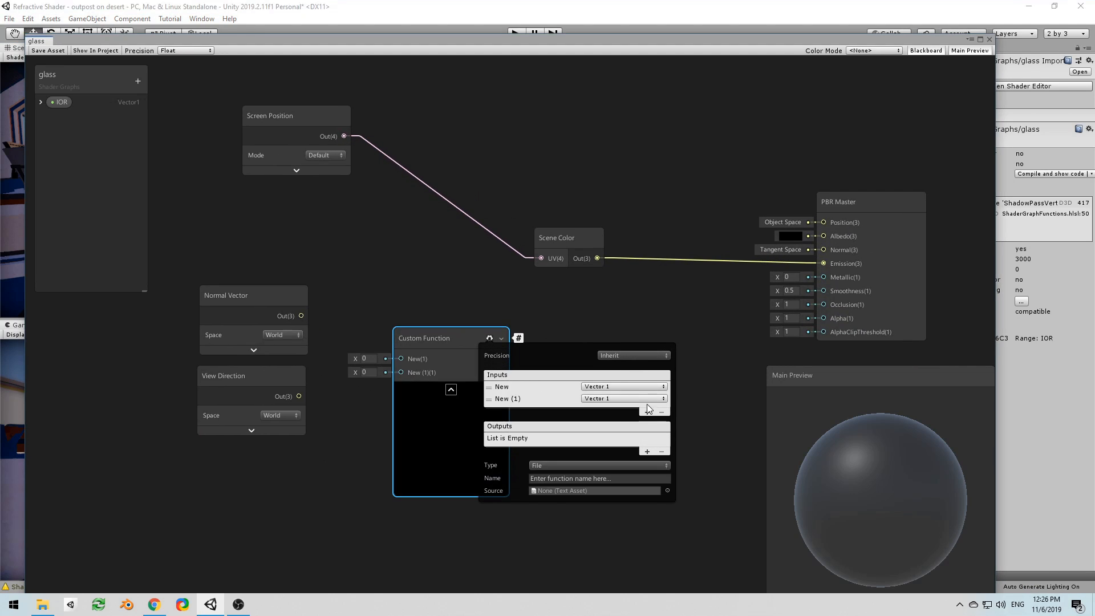
pyautogui.click(646, 412)
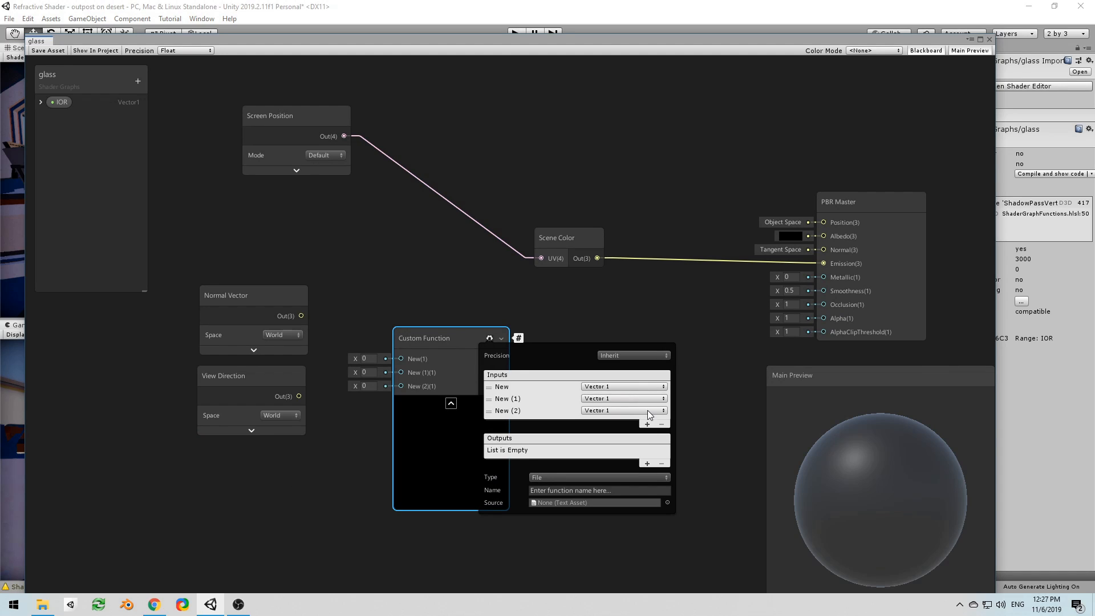
pyautogui.click(567, 388)
pyautogui.click(606, 387)
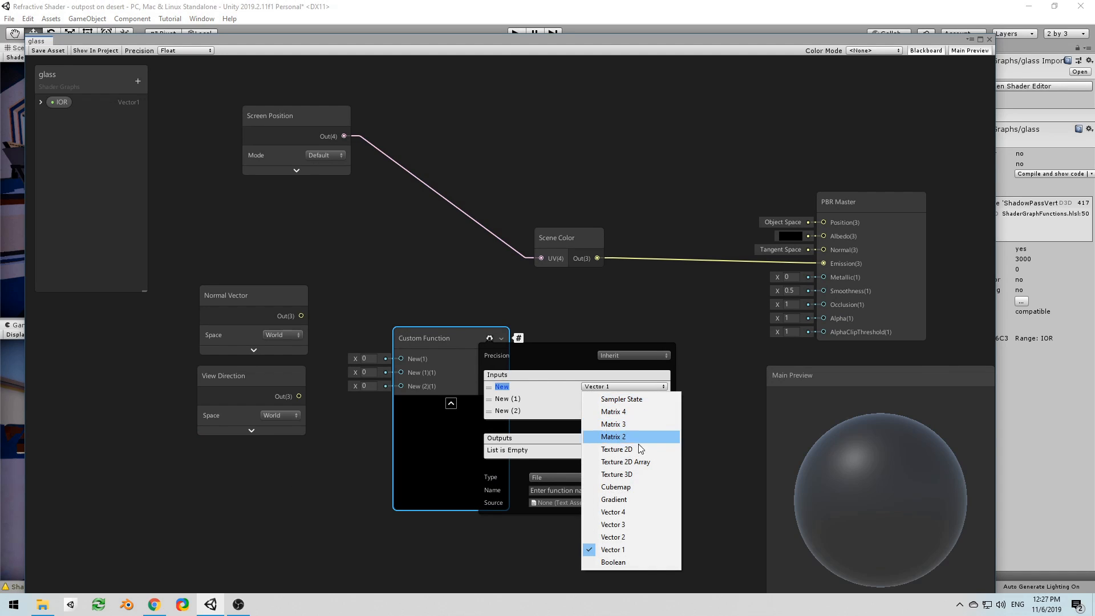
pyautogui.click(630, 520)
pyautogui.click(617, 399)
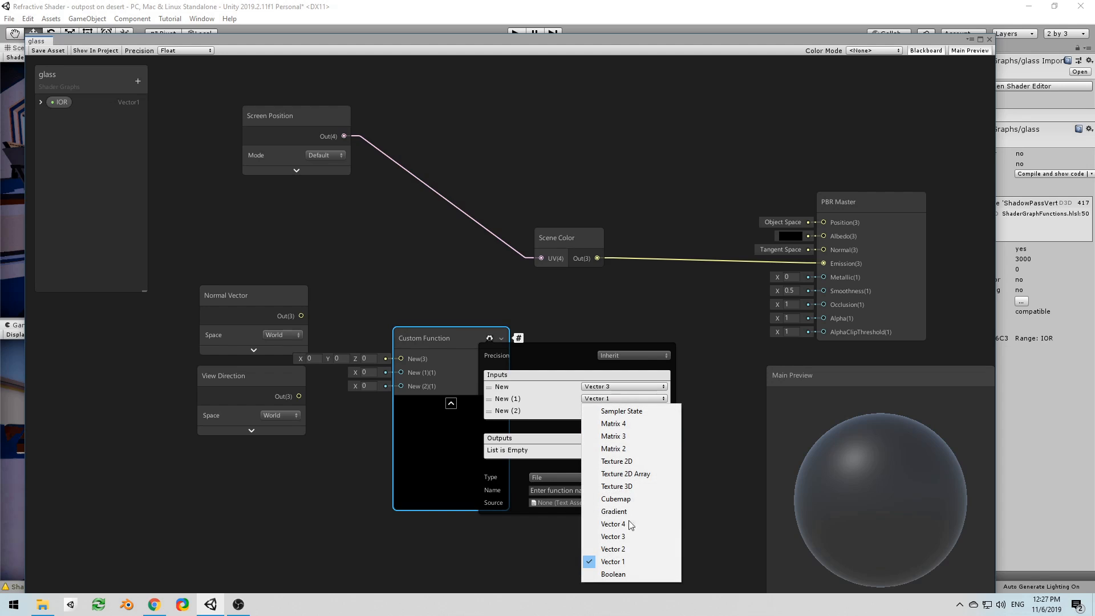
pyautogui.click(622, 537)
# Name the three Custom Function inputs View, Normal and IOR, in that order
pyautogui.click(544, 389)
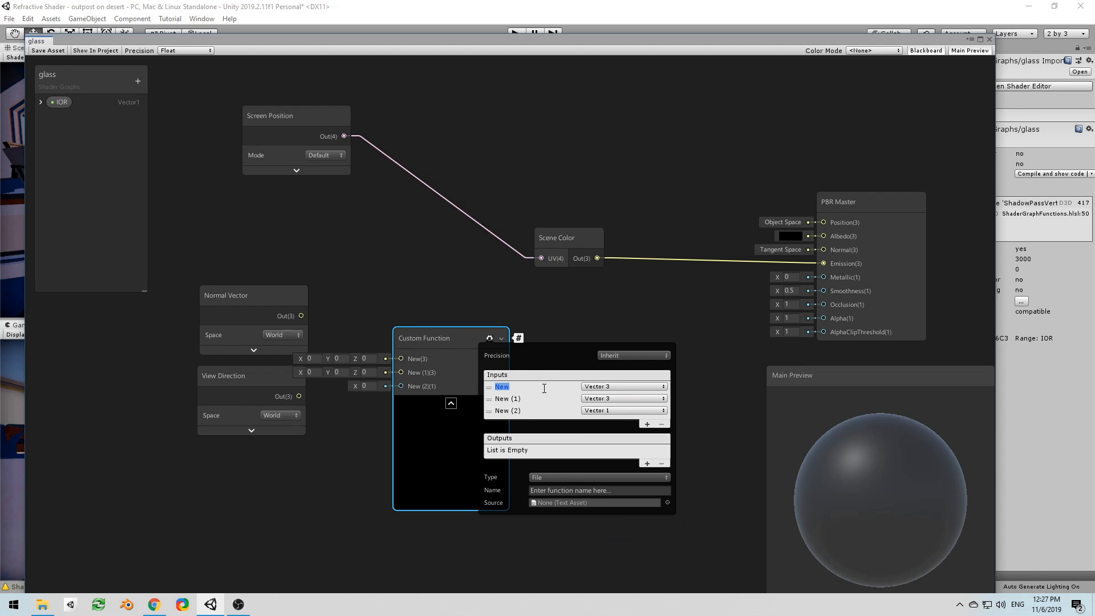
pyautogui.write('Vie')
pyautogui.press('Return')
pyautogui.click(536, 398)
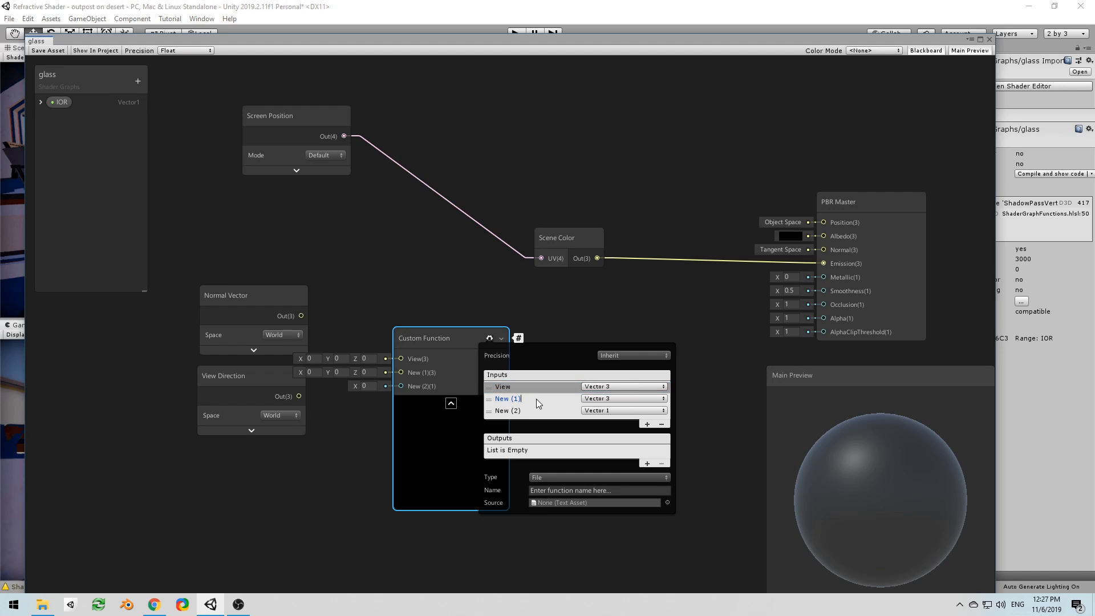
pyautogui.write('Normal')
pyautogui.press('Return')
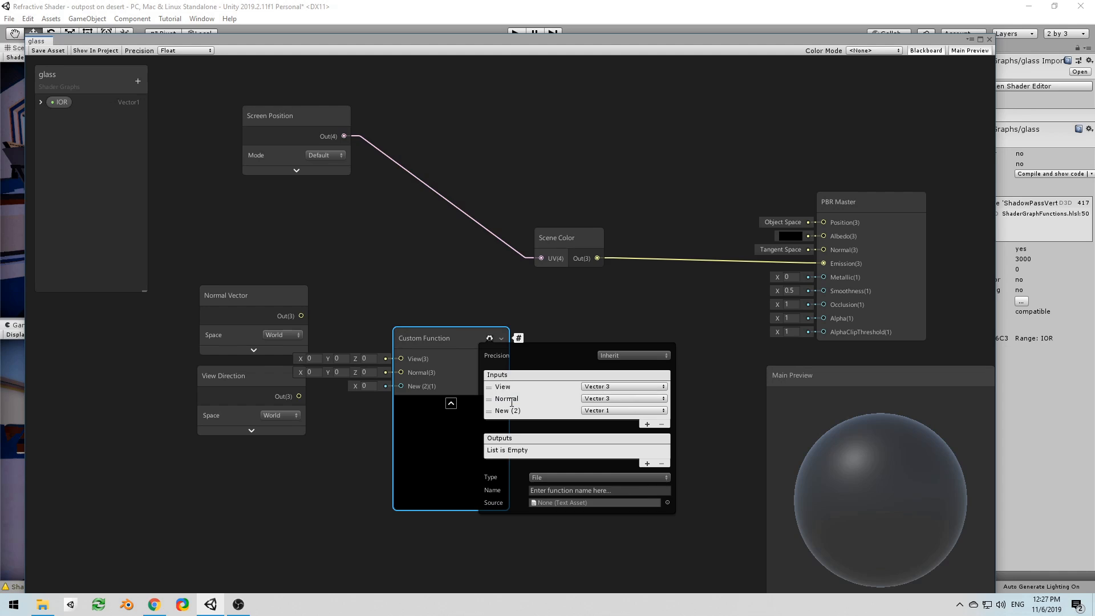
pyautogui.click(520, 410)
pyautogui.write('IOR')
pyautogui.press('Return')
# Add a Vector 3 output to the Custom Function and name it Out
pyautogui.click(647, 463)
pyautogui.click(624, 450)
pyautogui.click(640, 421)
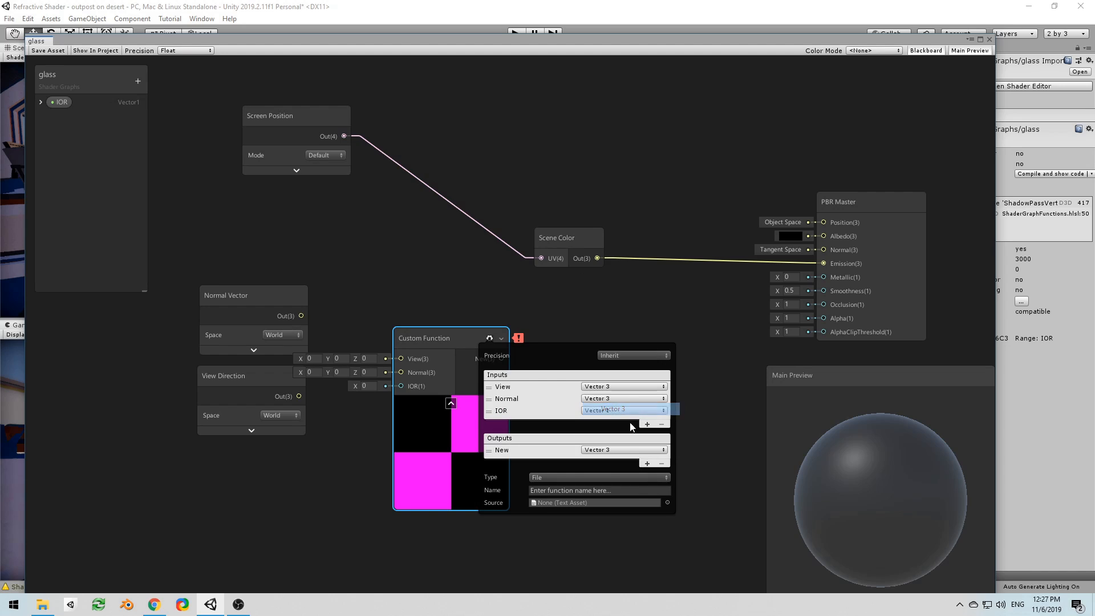
pyautogui.click(546, 454)
pyautogui.doubleClick(547, 452)
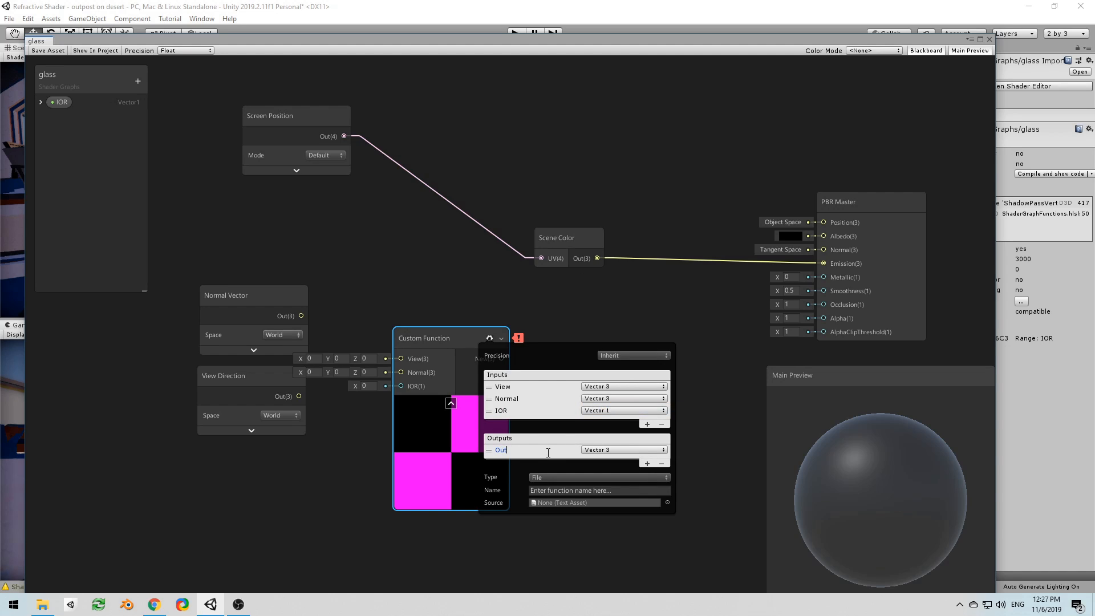
pyautogui.press('Return')
# Set the Custom Function to type String, named ref, with the body "Out = refract(View , Normal, IOR);" and close its settings
pyautogui.click(572, 476)
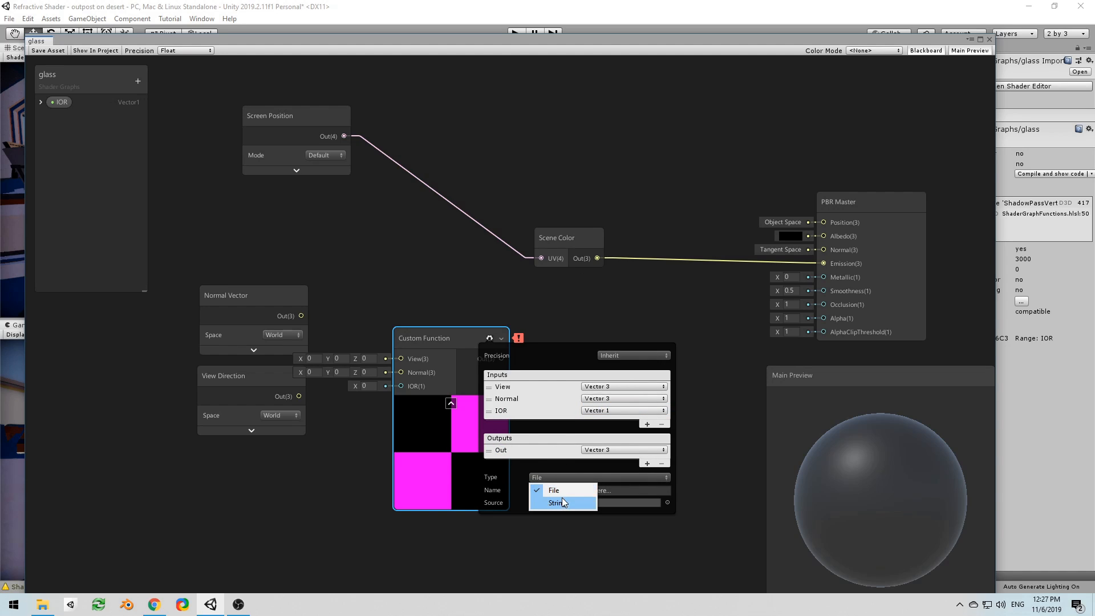
pyautogui.click(563, 503)
pyautogui.click(568, 491)
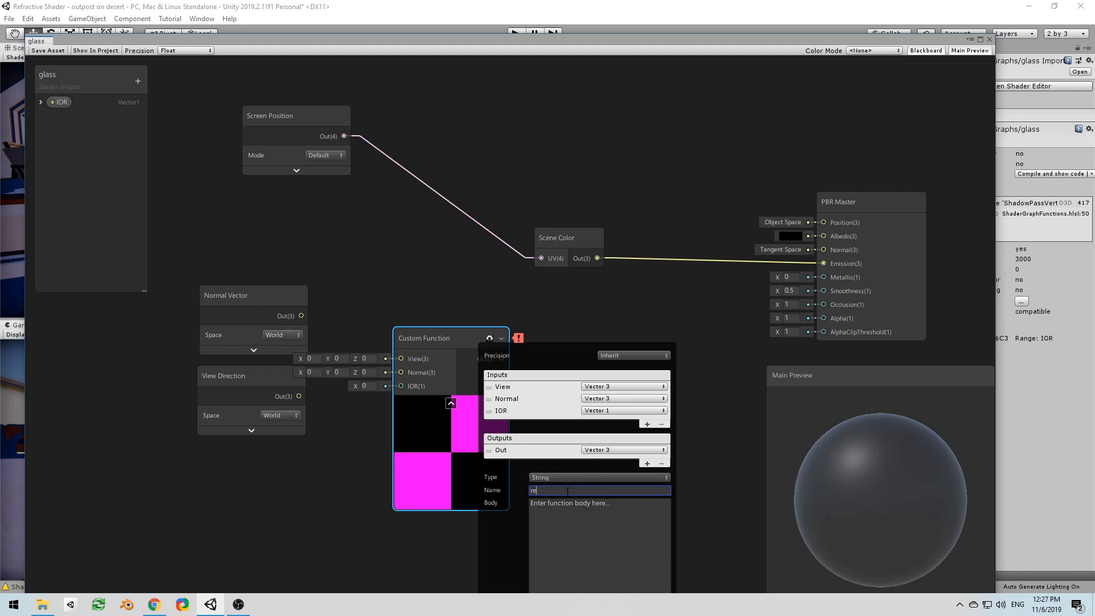
pyautogui.click(598, 512)
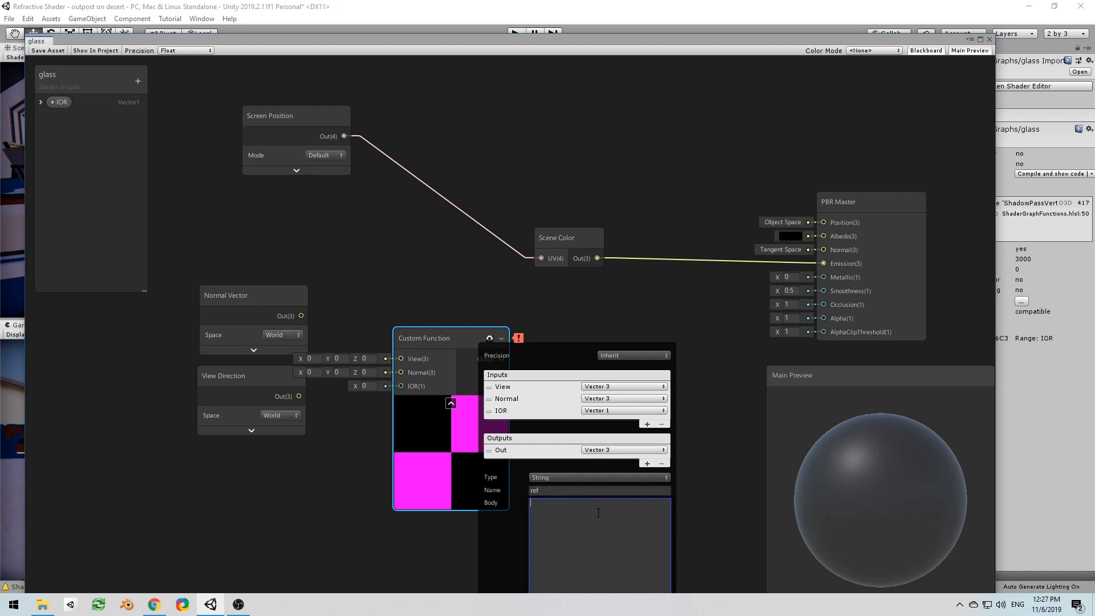
pyautogui.write('Out = refract(View , Normal, IOR);')
pyautogui.click(489, 337)
# Connect View Direction, Normal Vector and the IOR property to the Custom Function's View, Normal and IOR inputs, arranging the nodes in that order
pyautogui.moveTo(466, 335); pyautogui.dragTo(495, 312)
pyautogui.moveTo(252, 316); pyautogui.dragTo(437, 347)
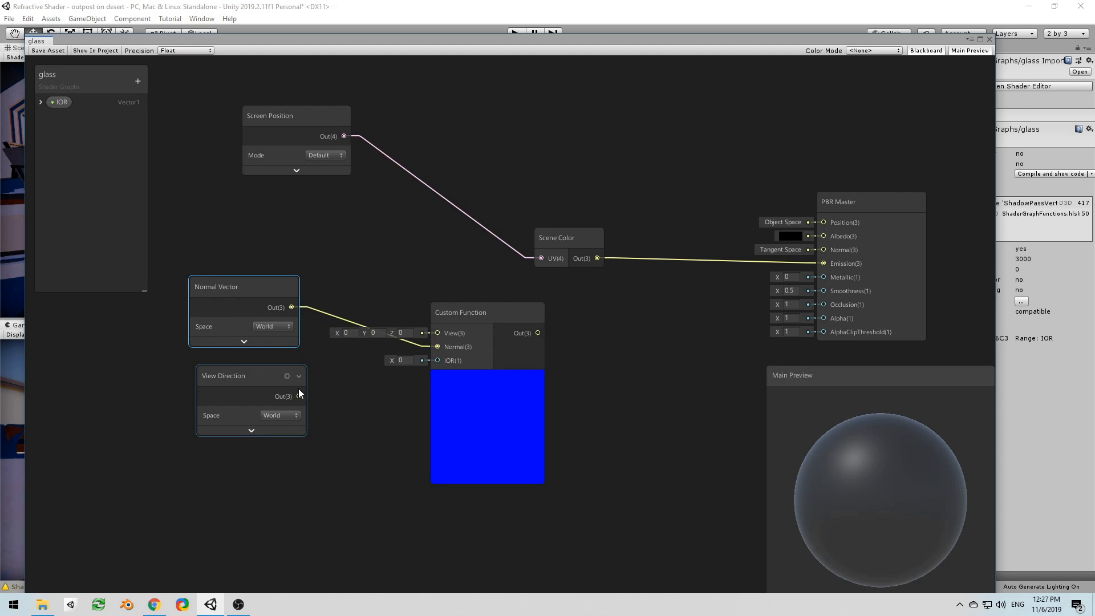
pyautogui.moveTo(299, 396); pyautogui.dragTo(432, 335)
pyautogui.moveTo(248, 292)
pyautogui.mouseDown()
pyautogui.moveTo(249, 428)
pyautogui.moveTo(268, 301)
pyautogui.moveTo(256, 290)
pyautogui.mouseUp()
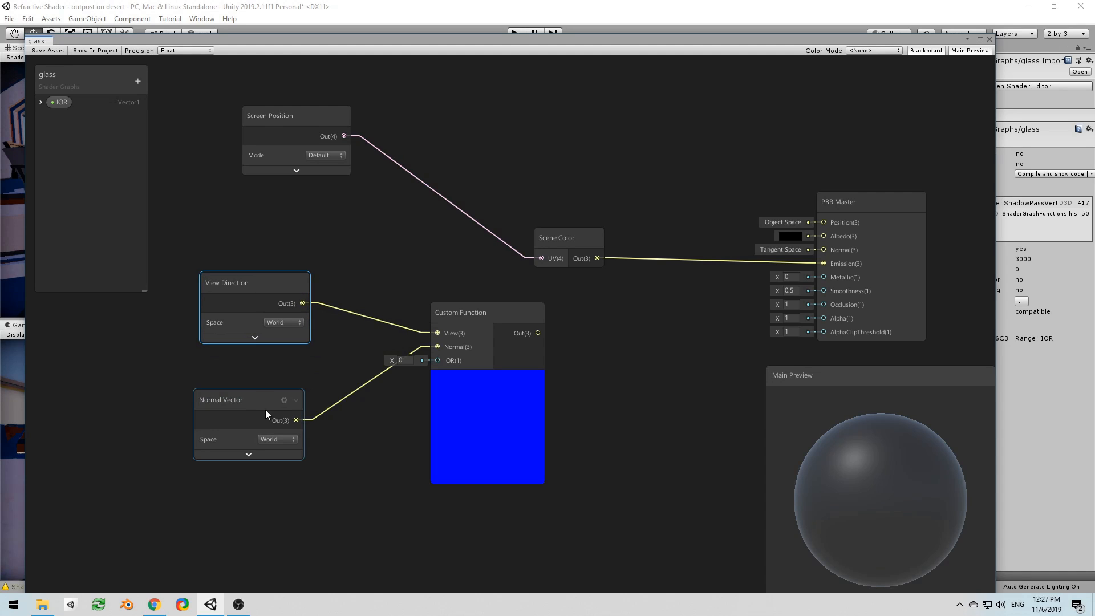
pyautogui.moveTo(265, 410); pyautogui.dragTo(243, 344)
pyautogui.moveTo(61, 102); pyautogui.dragTo(437, 360)
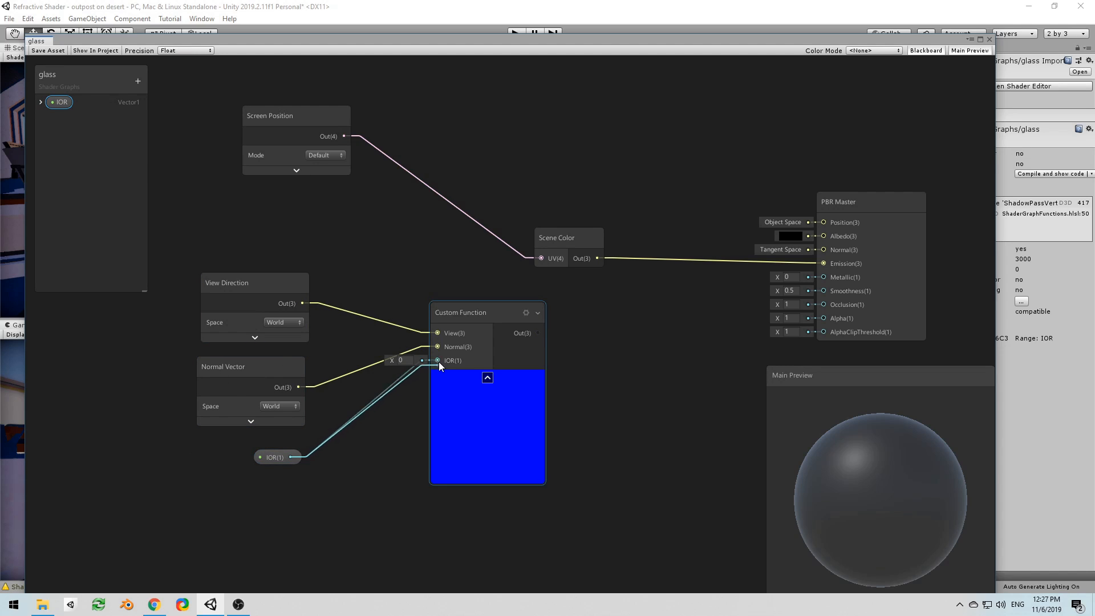
# Collapse the Custom Function preview and add a Transform node fed by its Out output
pyautogui.moveTo(475, 321); pyautogui.dragTo(502, 329)
pyautogui.click(427, 377)
pyautogui.write('tra')
pyautogui.press('Return')
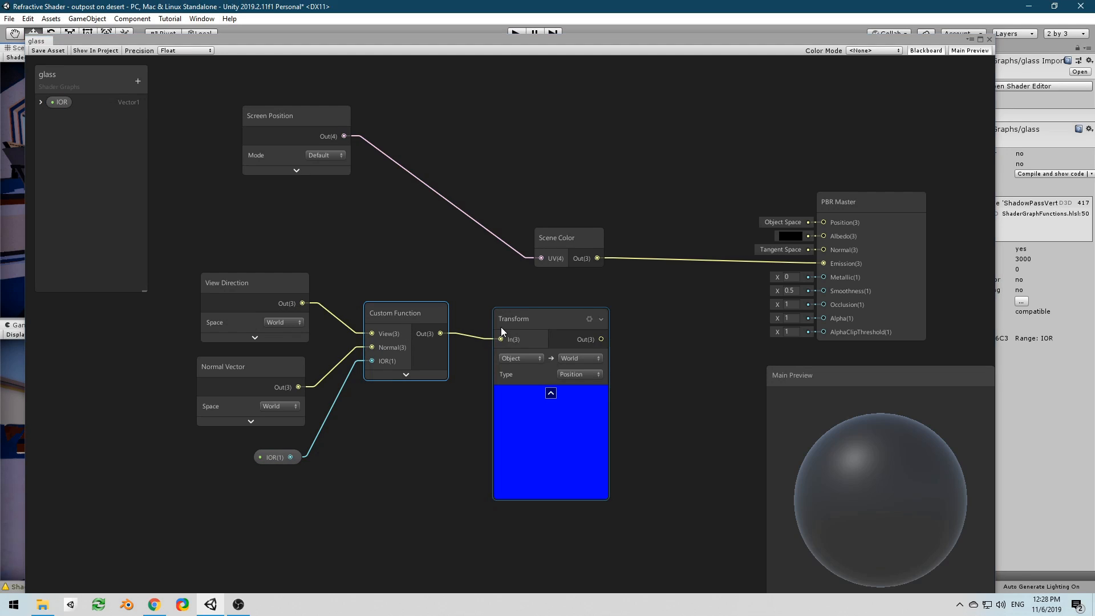
# Set the Transform node to convert from World to Tangent with type Direction, and collapse its preview
pyautogui.click(528, 358)
pyautogui.click(527, 385)
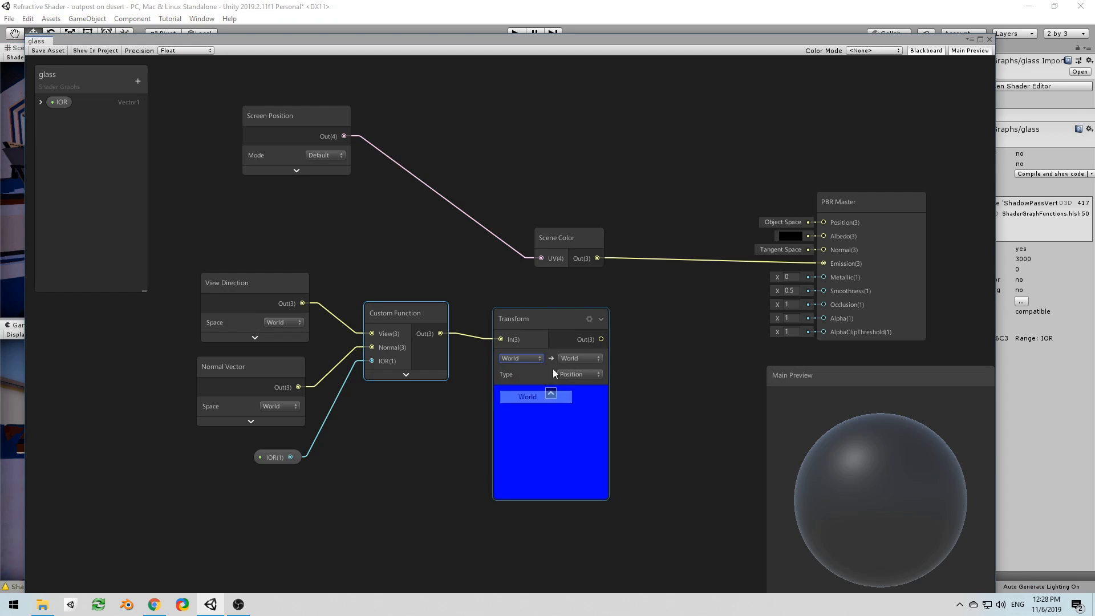
pyautogui.click(573, 358)
pyautogui.click(590, 409)
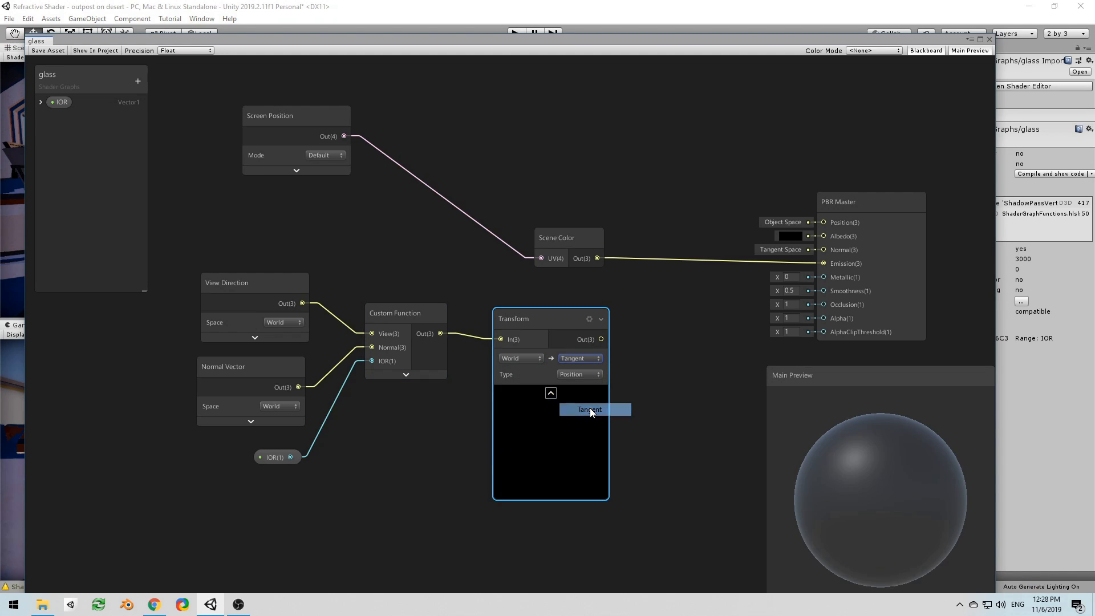
pyautogui.click(584, 374)
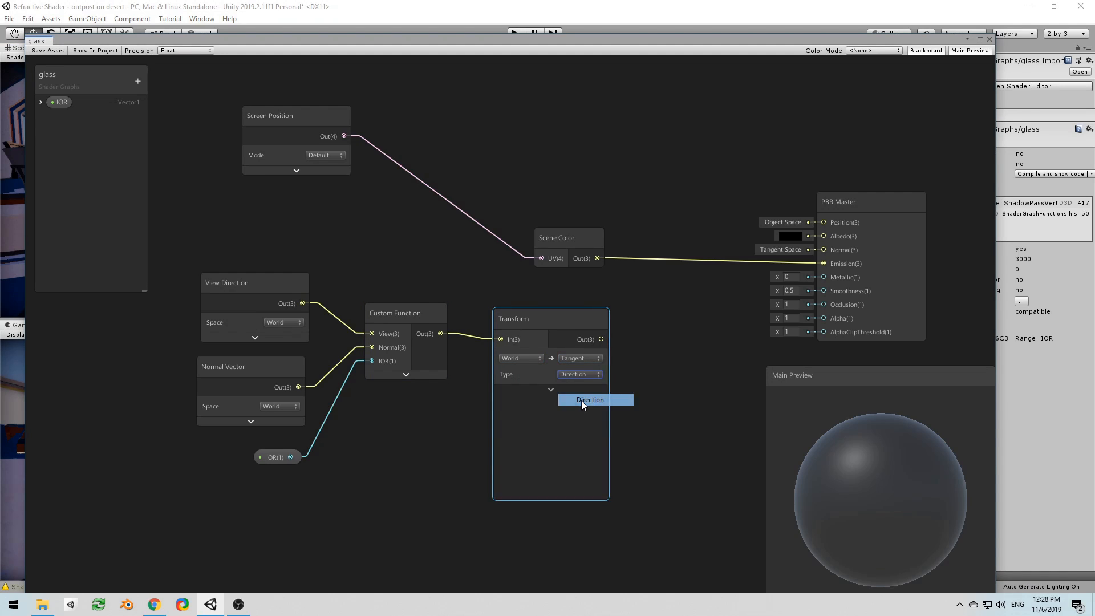
pyautogui.click(580, 400)
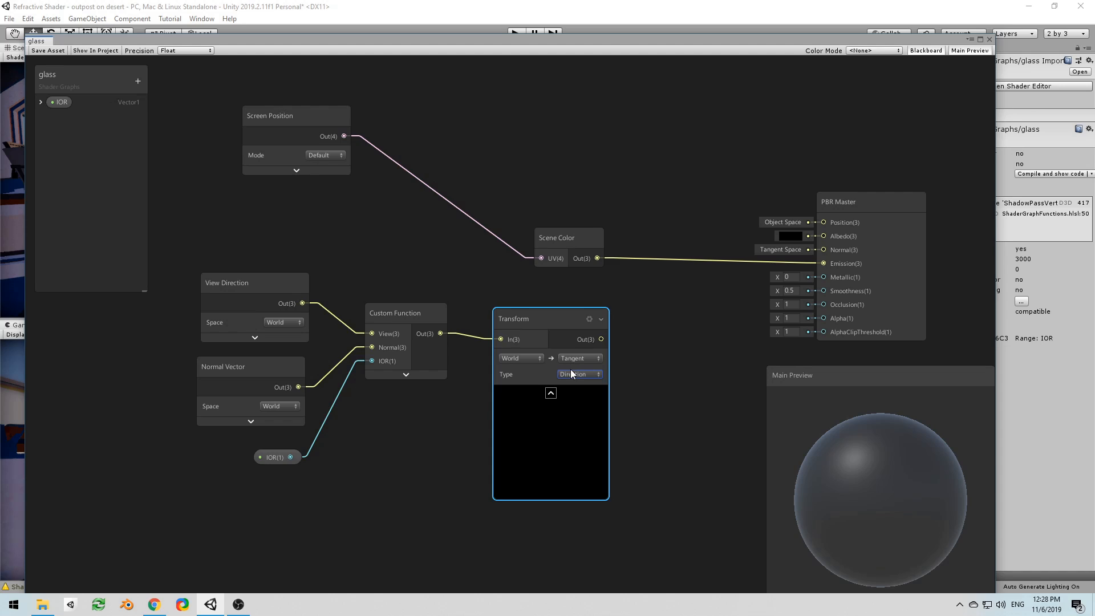
pyautogui.click(551, 394)
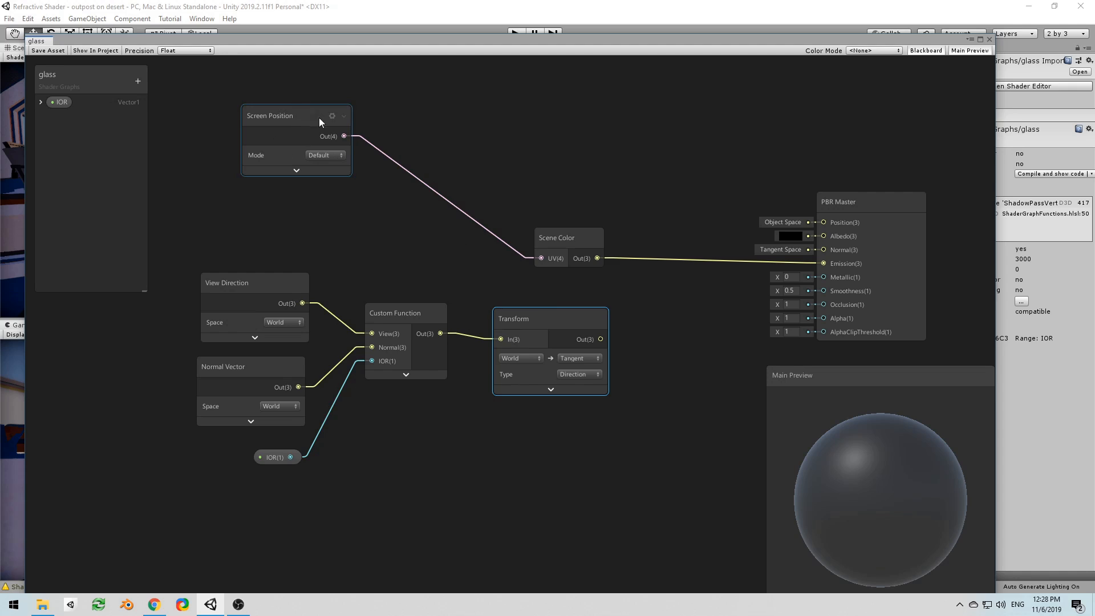
# Move the refraction nodes as a group, from View Direction through Transform, farther away from the Scene Color node
pyautogui.moveTo(165, 303); pyautogui.dragTo(570, 508)
pyautogui.moveTo(492, 338); pyautogui.dragTo(317, 357)
pyautogui.click(373, 291)
pyautogui.moveTo(386, 248); pyautogui.dragTo(473, 314, button='middle')
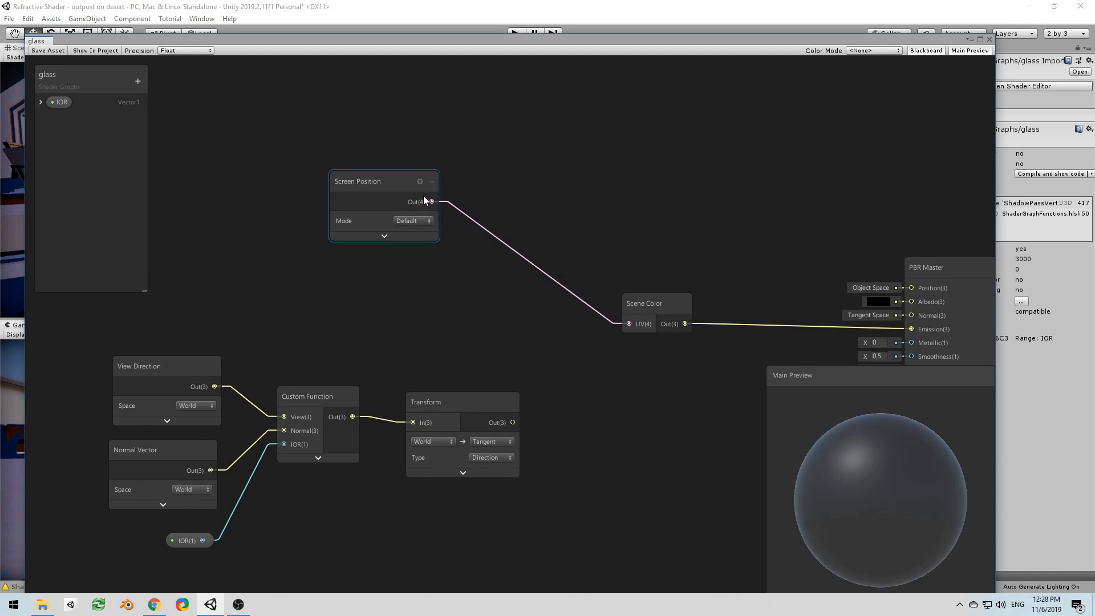
# Combine the Screen Position and Transform outputs in an Add node feeding Scene Color's UV input, and save the asset
pyautogui.moveTo(431, 201); pyautogui.dragTo(538, 309)
pyautogui.write('ad')
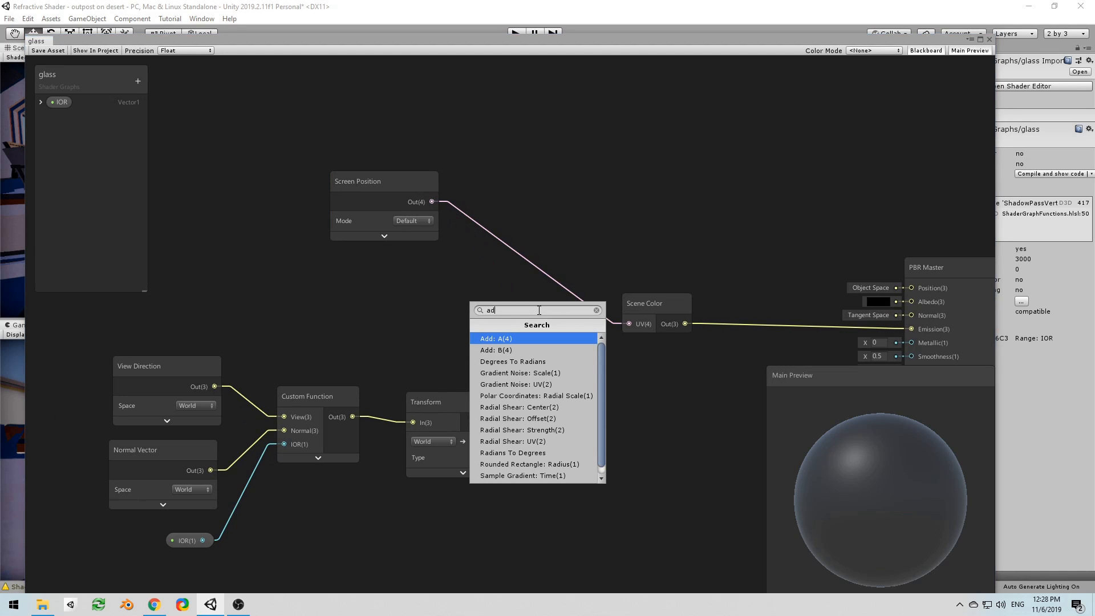
pyautogui.press('Return')
pyautogui.click(587, 353)
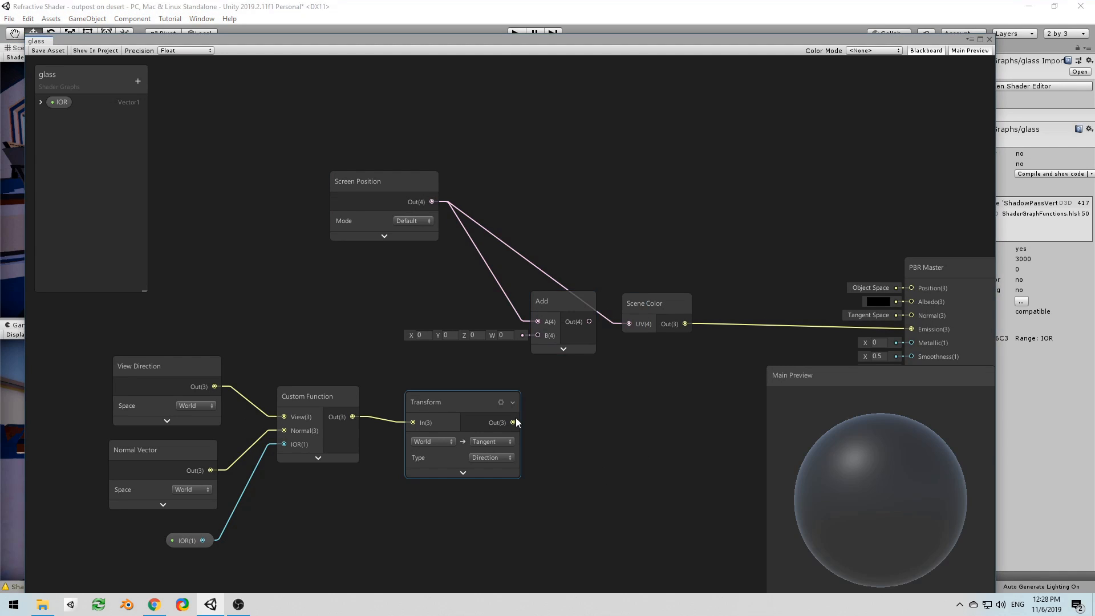
pyautogui.moveTo(512, 422); pyautogui.dragTo(630, 323)
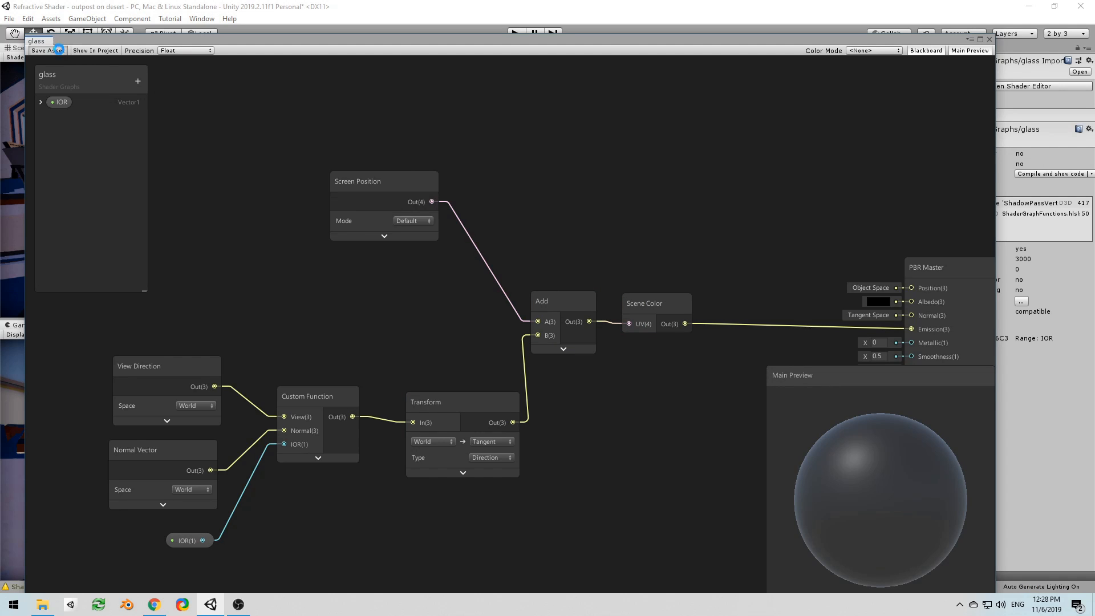
# Move the shader graph window out of the way and examine the refraction on the sphere in the scene
pyautogui.moveTo(318, 41); pyautogui.dragTo(276, 577)
pyautogui.scroll(3, 445, 244)
pyautogui.moveTo(460, 236); pyautogui.dragTo(461, 203, button='middle')
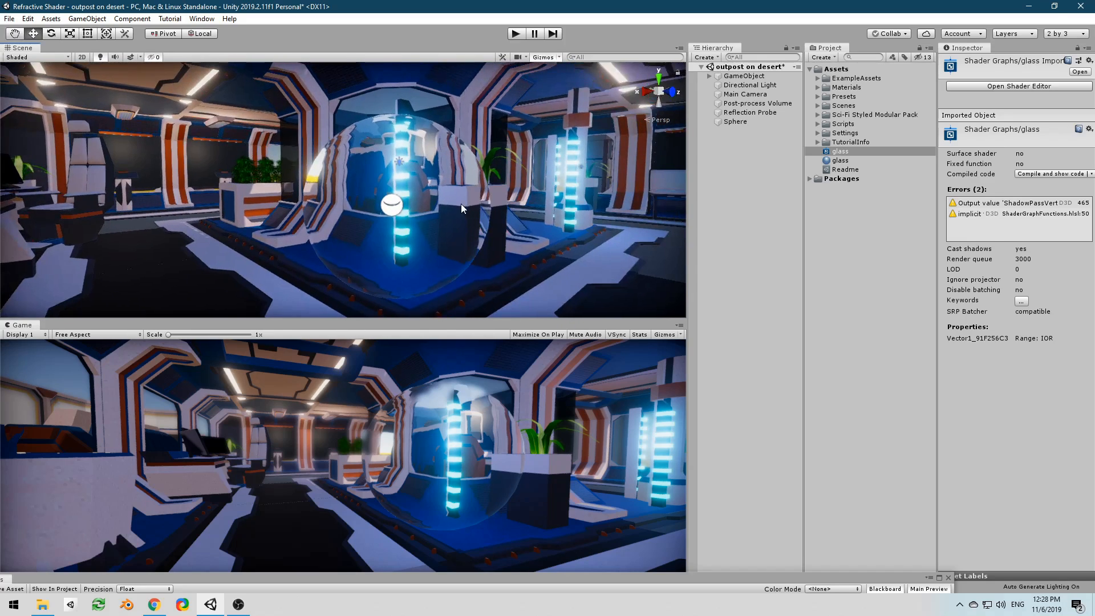
# Select the glass sphere in the scene and raise its material's IOR to 0.5
pyautogui.click(461, 204)
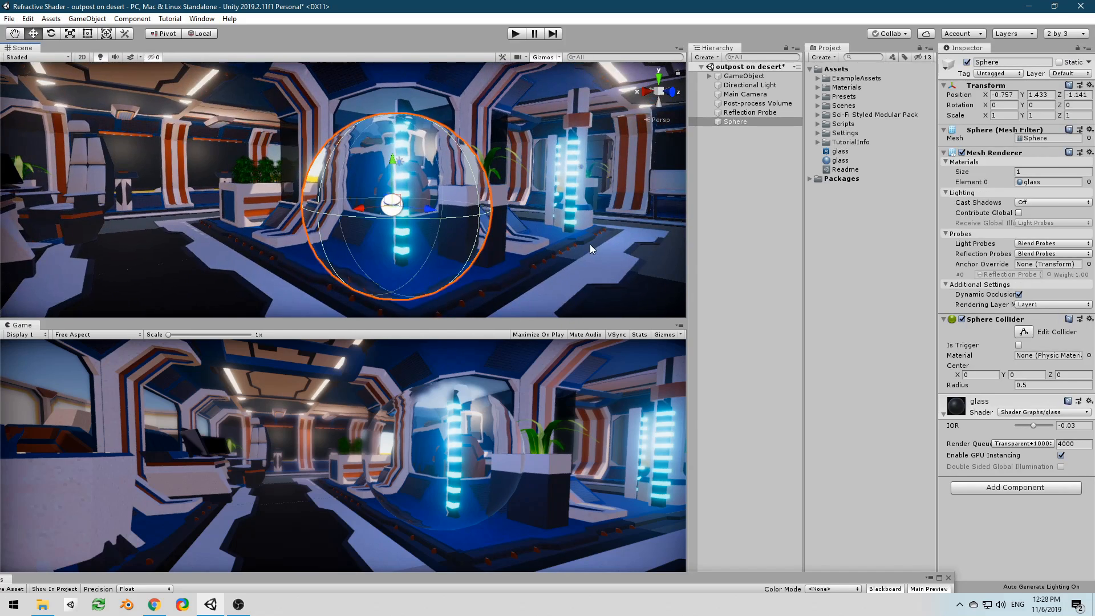
pyautogui.click(1035, 427)
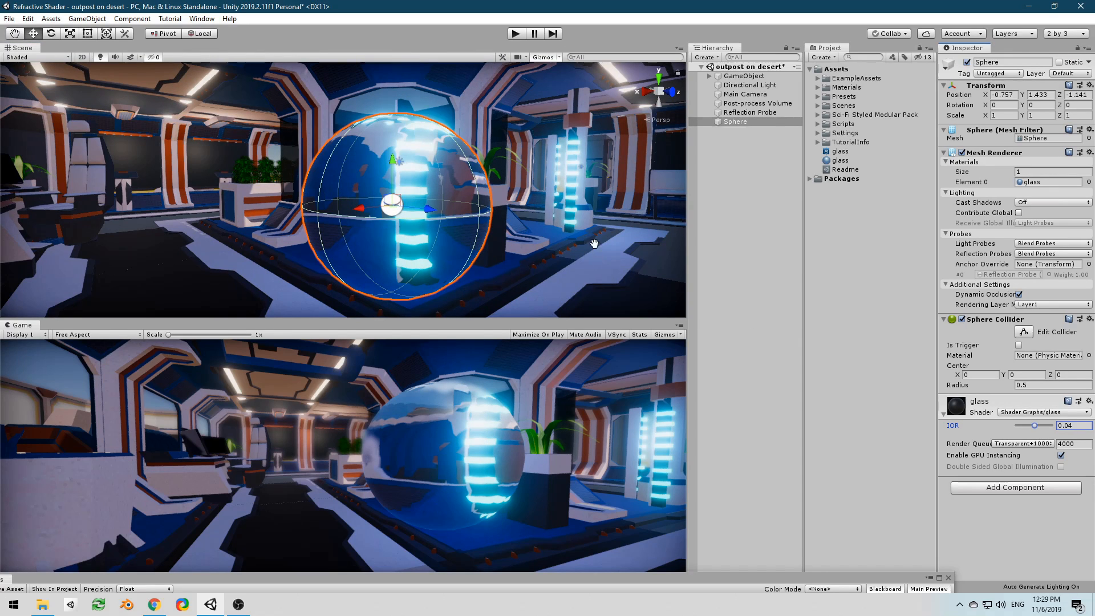
pyautogui.moveTo(595, 243)
pyautogui.mouseDown(button='middle')
pyautogui.moveTo(613, 233)
pyautogui.moveTo(587, 234)
pyautogui.moveTo(593, 223)
pyautogui.moveTo(594, 241)
pyautogui.mouseUp(button='middle')
pyautogui.moveTo(1034, 425); pyautogui.dragTo(1043, 438)
# Examine the sphere's refraction in the scene from several angles and distances
pyautogui.moveTo(516, 229)
pyautogui.mouseDown(button='middle')
pyautogui.moveTo(539, 231)
pyautogui.moveTo(519, 235)
pyautogui.moveTo(516, 225)
pyautogui.mouseUp(button='middle')
pyautogui.moveTo(516, 224); pyautogui.dragTo(572, 226, button='right')
pyautogui.moveTo(572, 226); pyautogui.dragTo(480, 221, button='middle')
pyautogui.moveTo(480, 222); pyautogui.dragTo(404, 210, button='right')
pyautogui.scroll(-4, 404, 210)
pyautogui.moveTo(404, 210); pyautogui.dragTo(487, 219, button='middle')
pyautogui.scroll(4, 511, 241)
pyautogui.scroll(3, 466, 217)
pyautogui.scroll(-3, 466, 218)
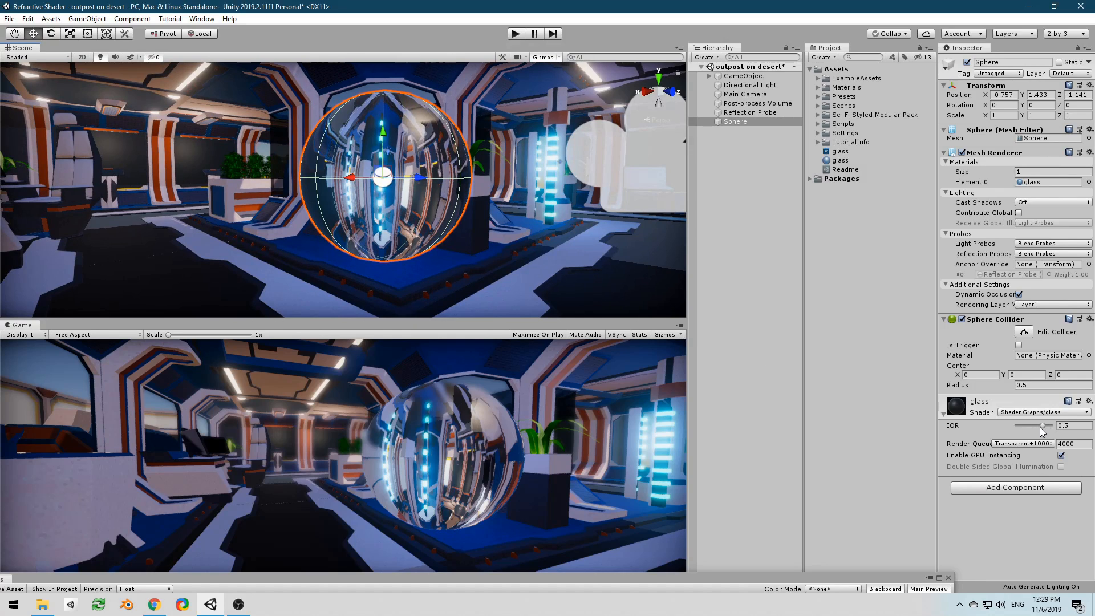
# Lower the sphere material's IOR to -0.27
pyautogui.moveTo(1039, 426); pyautogui.dragTo(1032, 429)
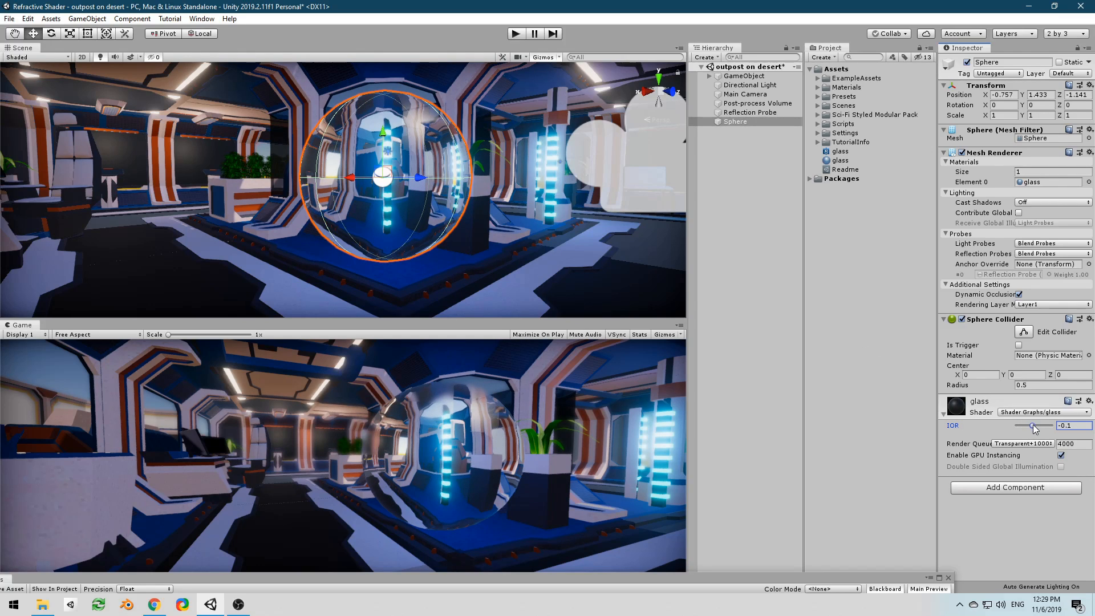
pyautogui.moveTo(1029, 428); pyautogui.dragTo(1026, 428)
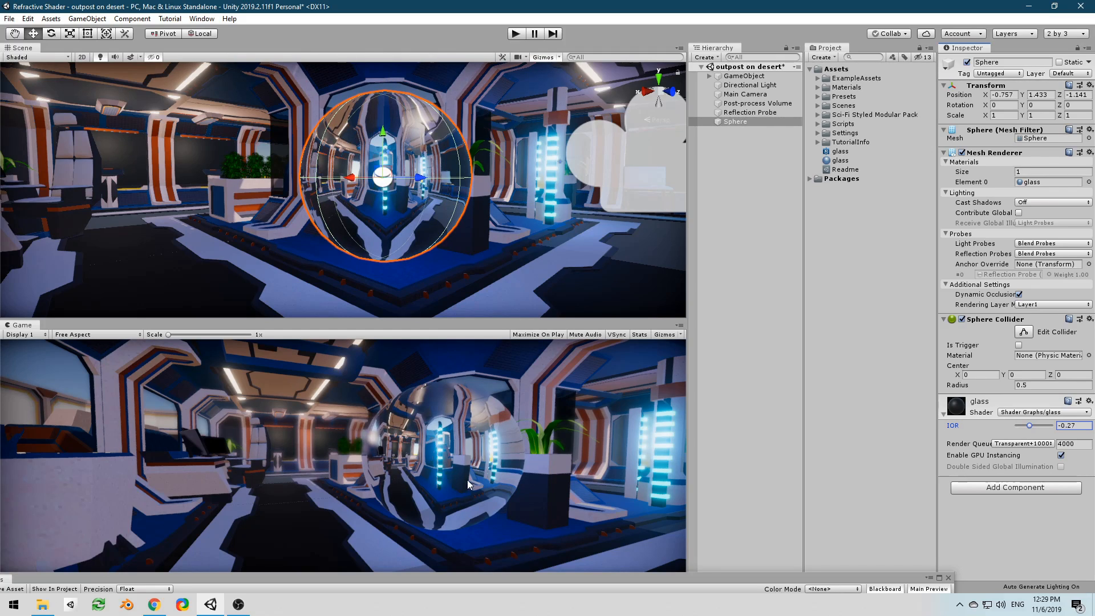
# Bring back the shader graph, move Scene Color away from the Add node, and create a Floor node fed by Add's output
pyautogui.moveTo(504, 583); pyautogui.dragTo(560, 12)
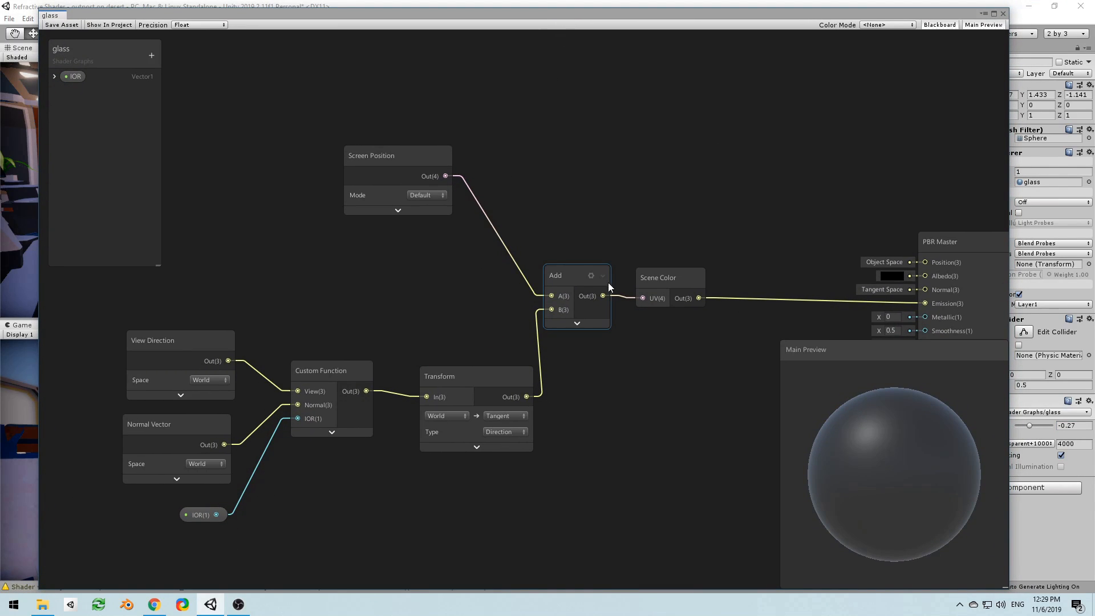
pyautogui.moveTo(659, 285); pyautogui.dragTo(760, 274)
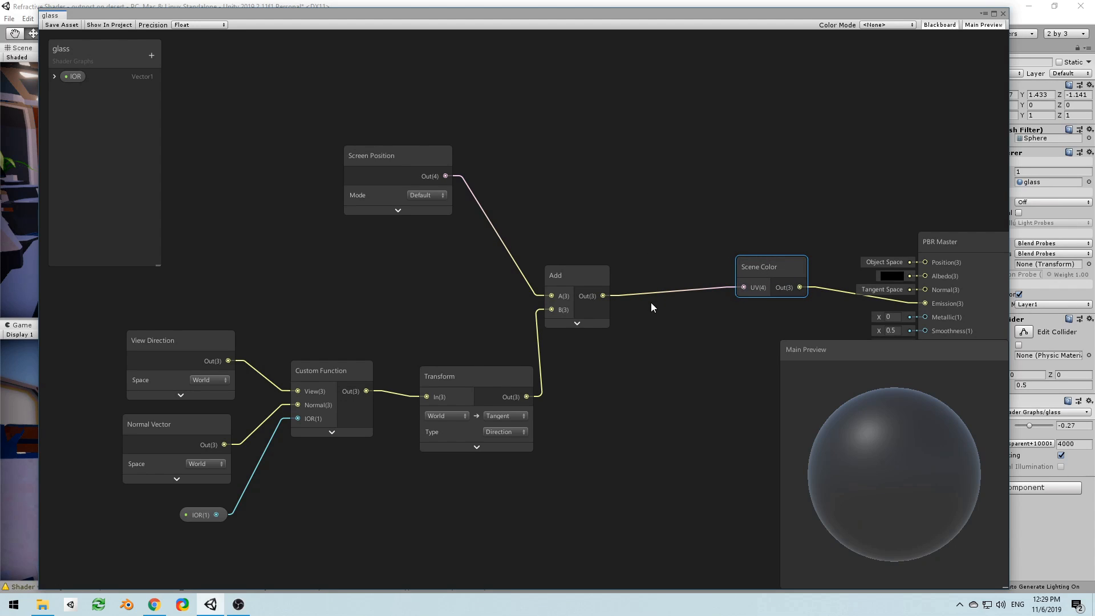
pyautogui.press('space')
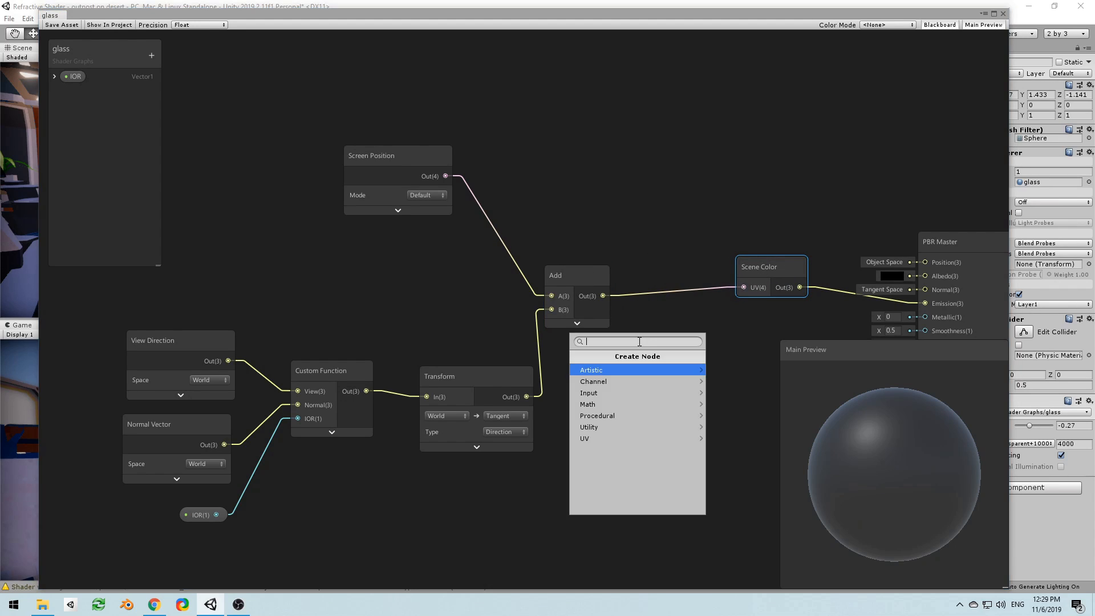
pyautogui.write('flo')
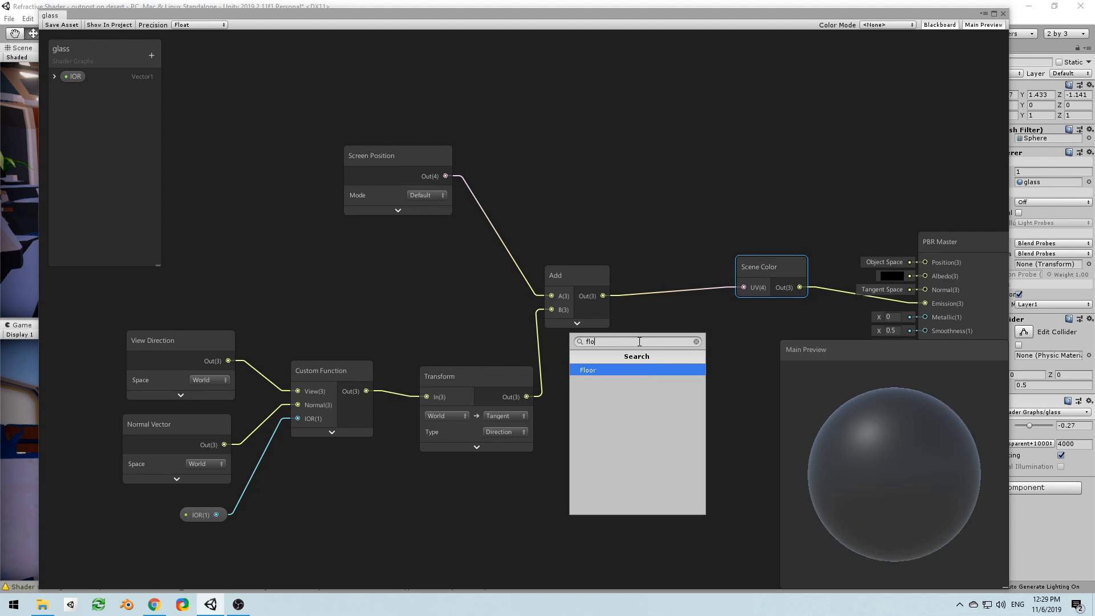
pyautogui.press('Return')
pyautogui.click(686, 370)
pyautogui.moveTo(664, 354); pyautogui.dragTo(671, 389)
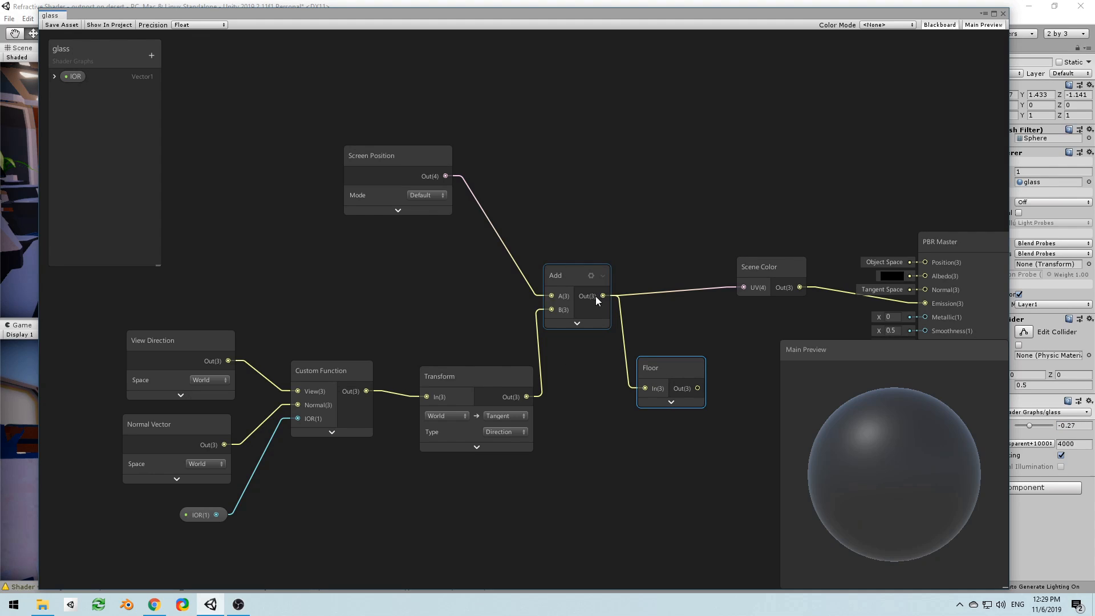
# Create a Subtract node with the Add output in its A input and place it before Scene Color
pyautogui.moveTo(600, 295); pyautogui.dragTo(650, 307)
pyautogui.write('subtract')
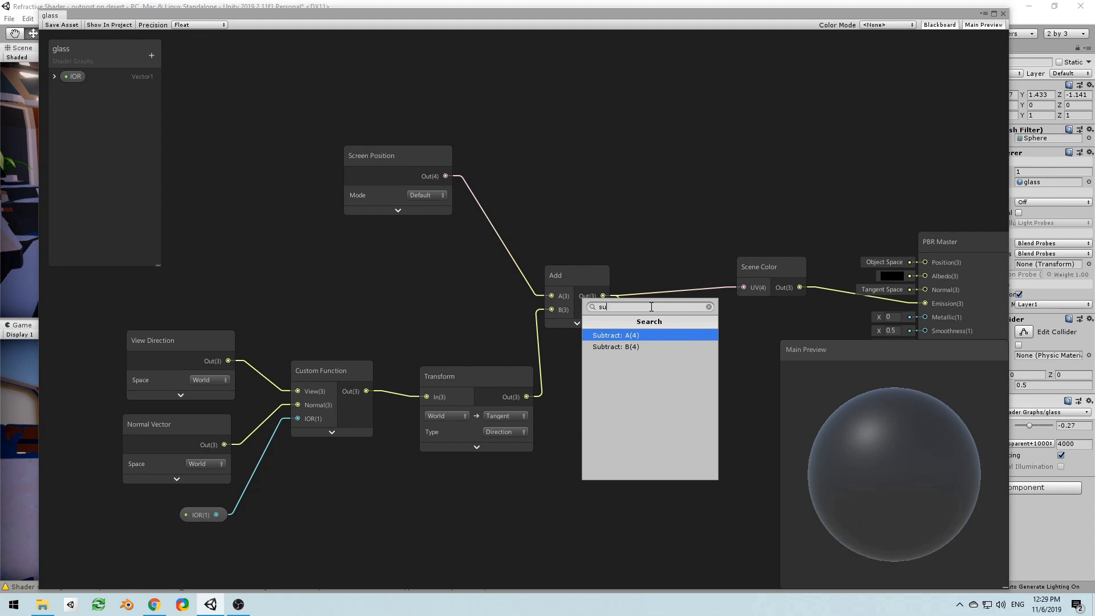
pyautogui.press('Return')
pyautogui.click(700, 349)
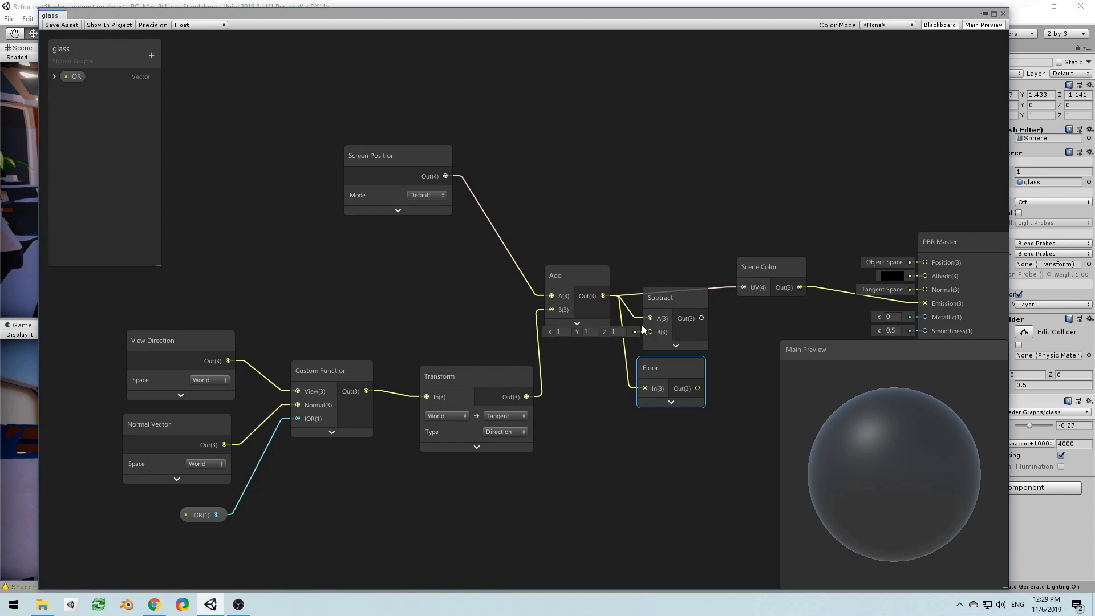
pyautogui.moveTo(658, 302); pyautogui.dragTo(658, 294)
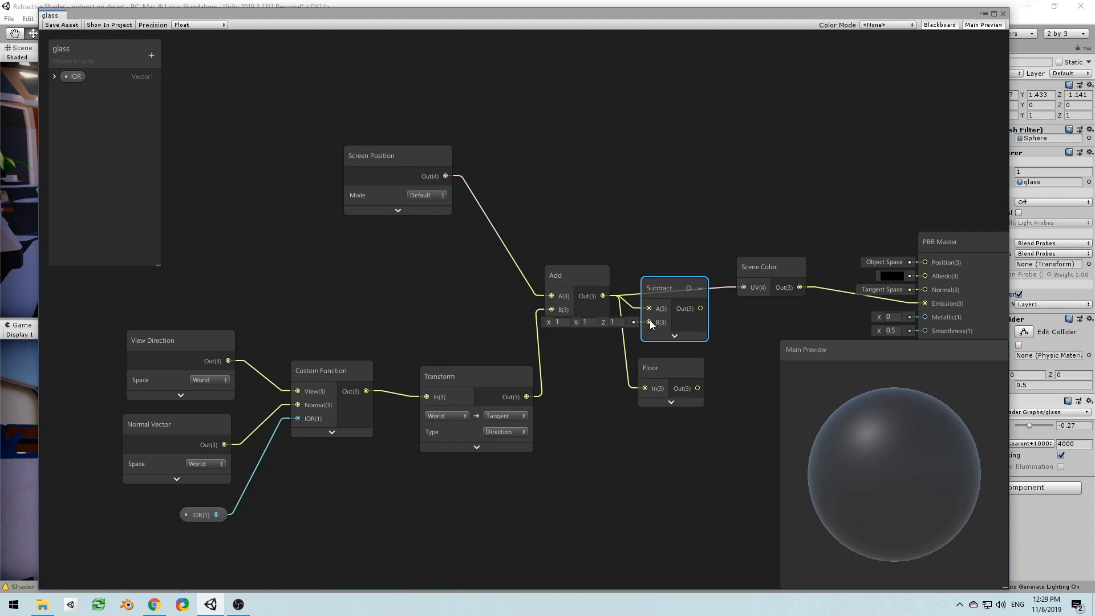
pyautogui.moveTo(658, 293); pyautogui.dragTo(682, 297)
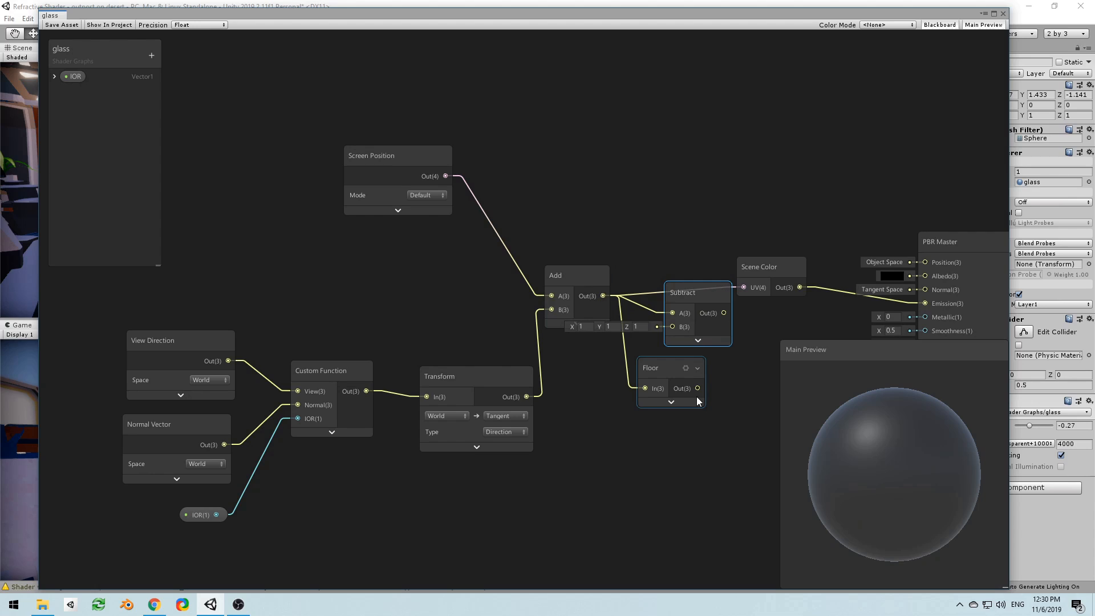
# Connect Floor to Subtract's B input and Subtract's output to Scene Color's UV, tidy the nodes, and save the asset
pyautogui.moveTo(695, 387); pyautogui.dragTo(672, 327)
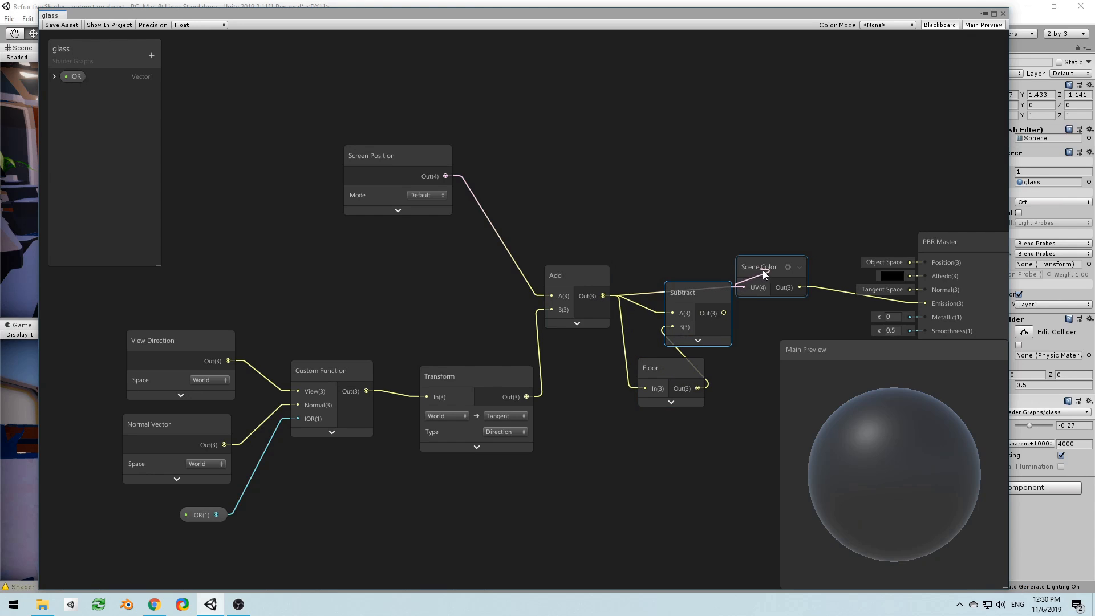
pyautogui.moveTo(744, 273); pyautogui.dragTo(757, 273)
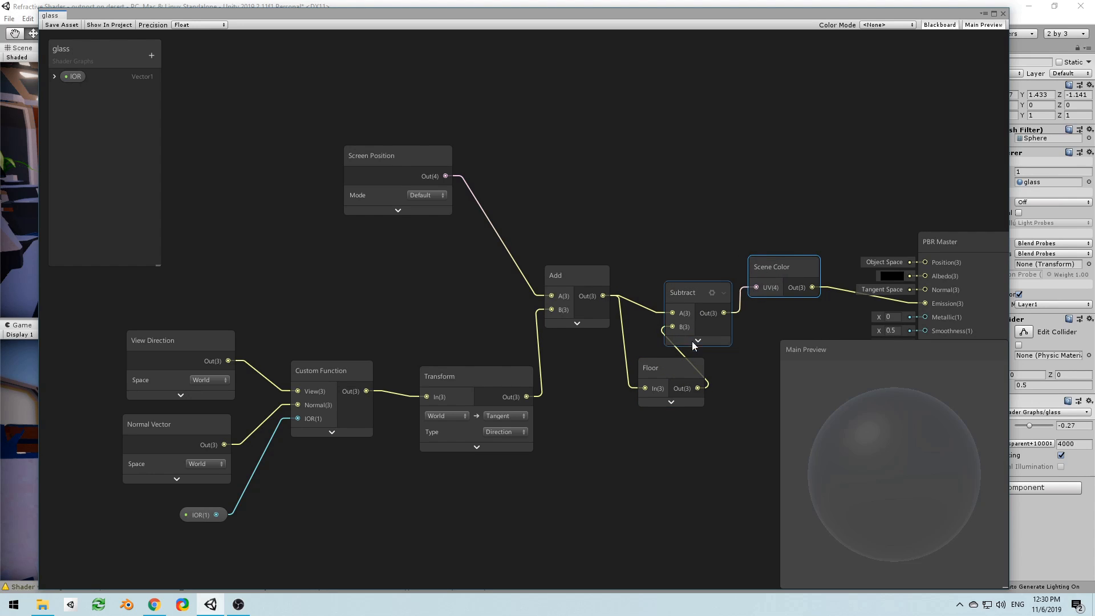
pyautogui.moveTo(660, 371); pyautogui.dragTo(629, 376)
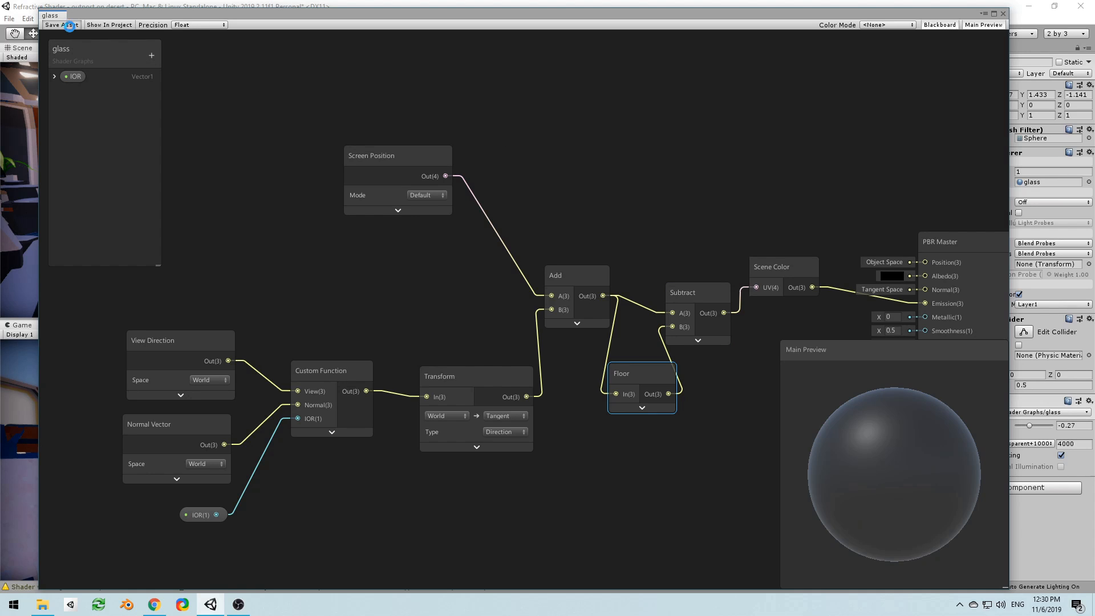
# Move the shader graph window aside, set the sphere material's IOR to 0, and examine the refraction from different angles
pyautogui.moveTo(266, 14); pyautogui.dragTo(224, 536)
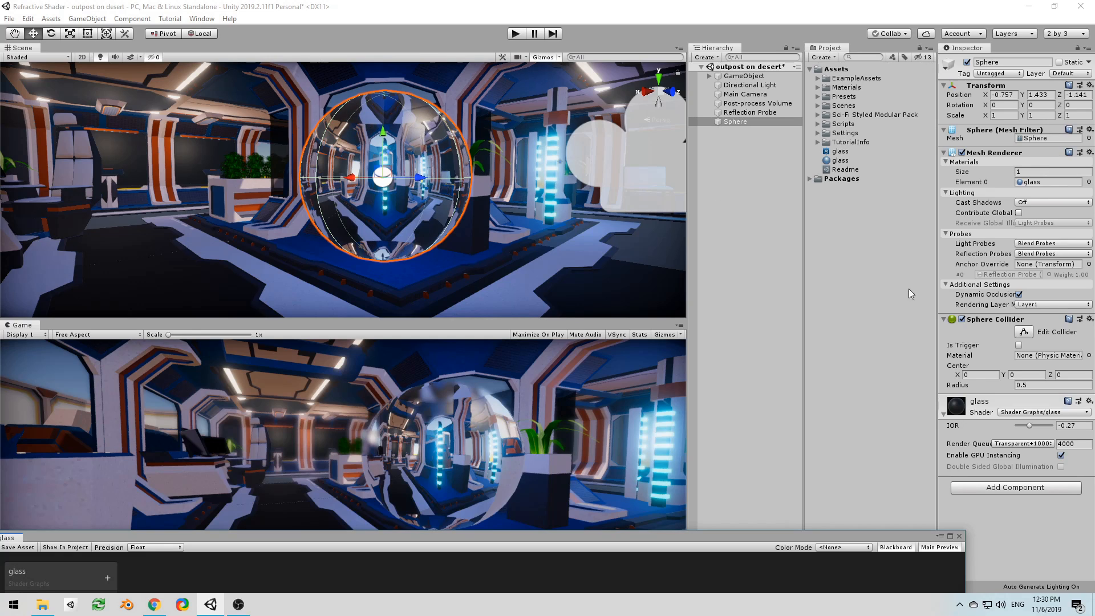
pyautogui.moveTo(1028, 427); pyautogui.dragTo(1034, 429)
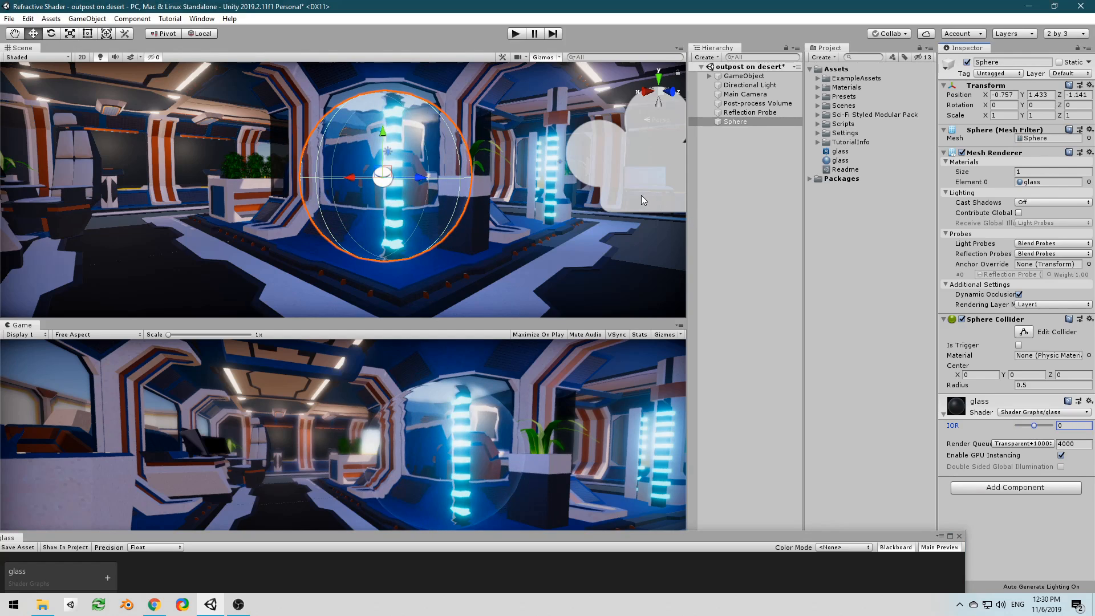
pyautogui.moveTo(641, 195); pyautogui.dragTo(611, 203, button='middle')
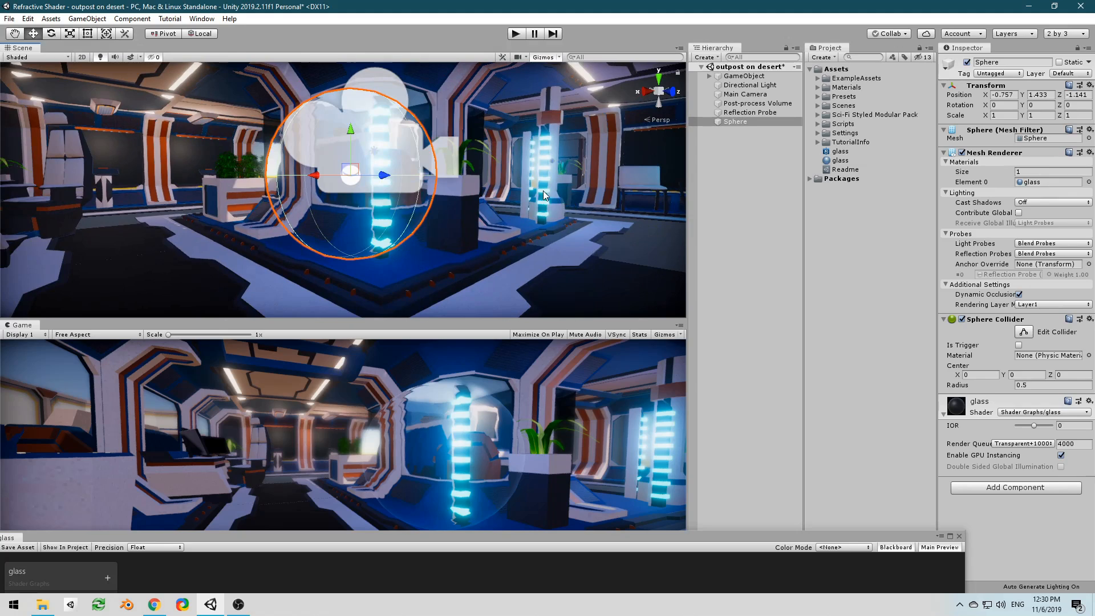
pyautogui.moveTo(484, 198); pyautogui.dragTo(551, 186, button='middle')
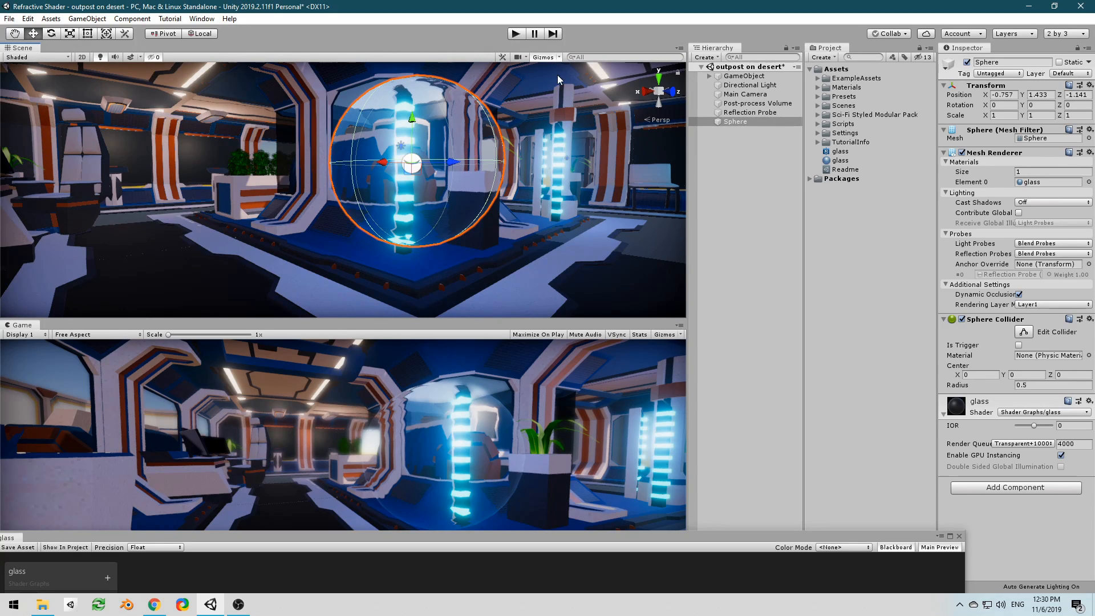
pyautogui.moveTo(582, 134); pyautogui.dragTo(527, 166, button='middle')
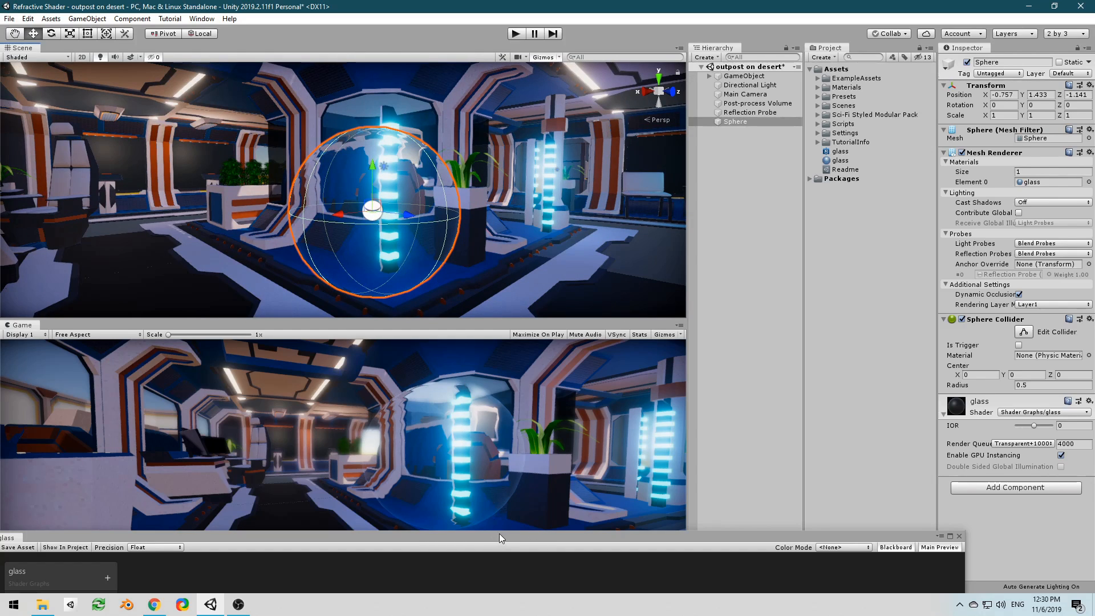
# Bring back the shader graph and move the PBR Master node farther away from Scene Color
pyautogui.moveTo(498, 533); pyautogui.dragTo(544, 11)
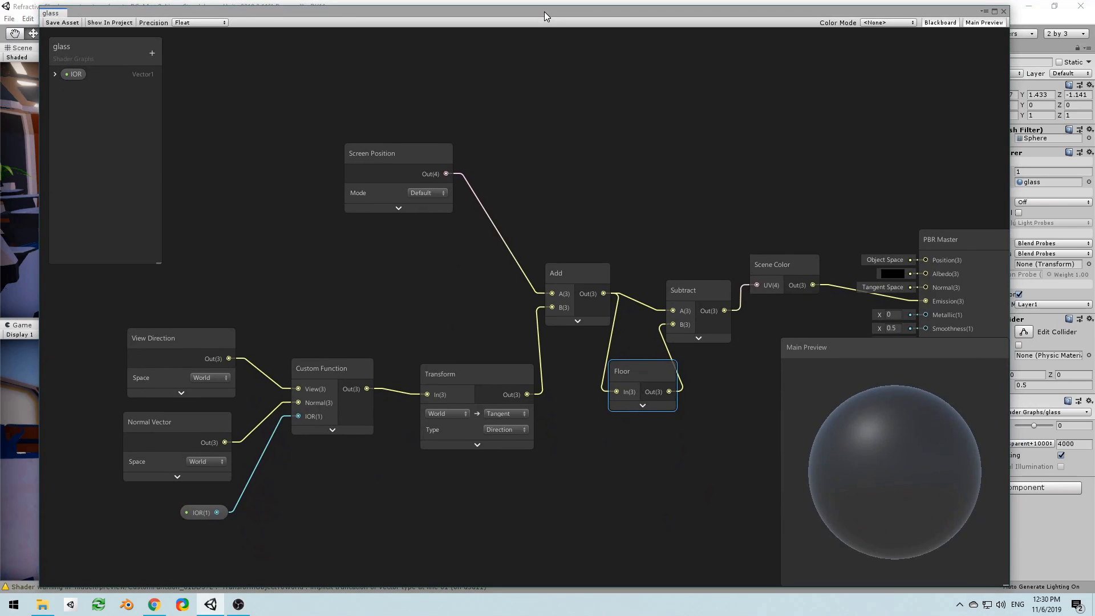
pyautogui.moveTo(656, 241); pyautogui.dragTo(333, 271, button='middle')
pyautogui.click(625, 282)
pyautogui.moveTo(625, 282); pyautogui.dragTo(806, 187)
# Create a Reflection Probe node in the empty area below Scene Color
pyautogui.rightClick(517, 380)
pyautogui.click(528, 386)
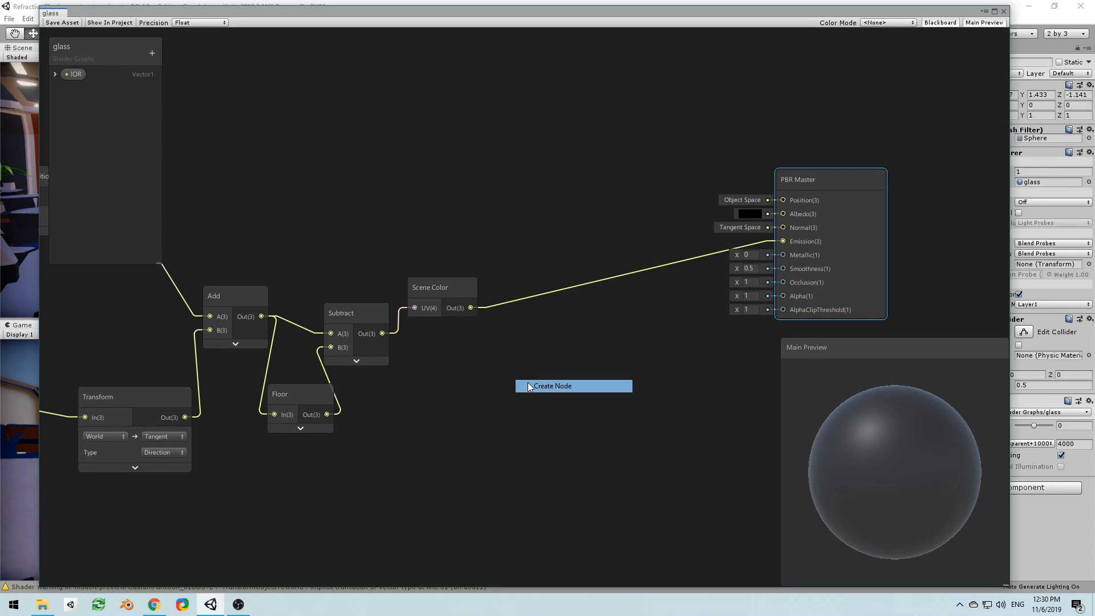
pyautogui.write('ref')
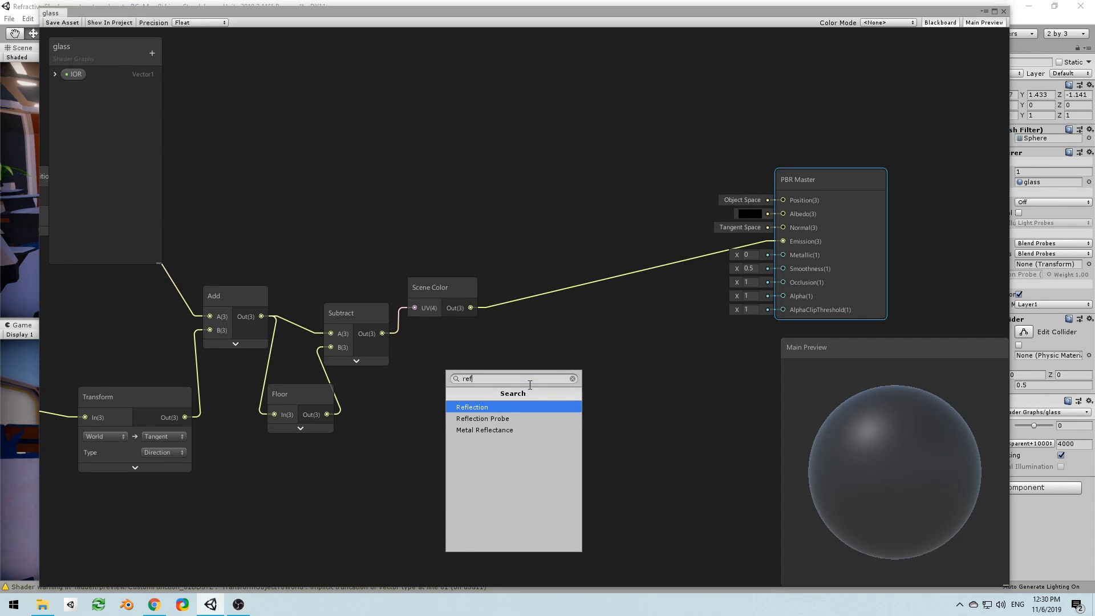
pyautogui.press('Down')
pyautogui.press('Return')
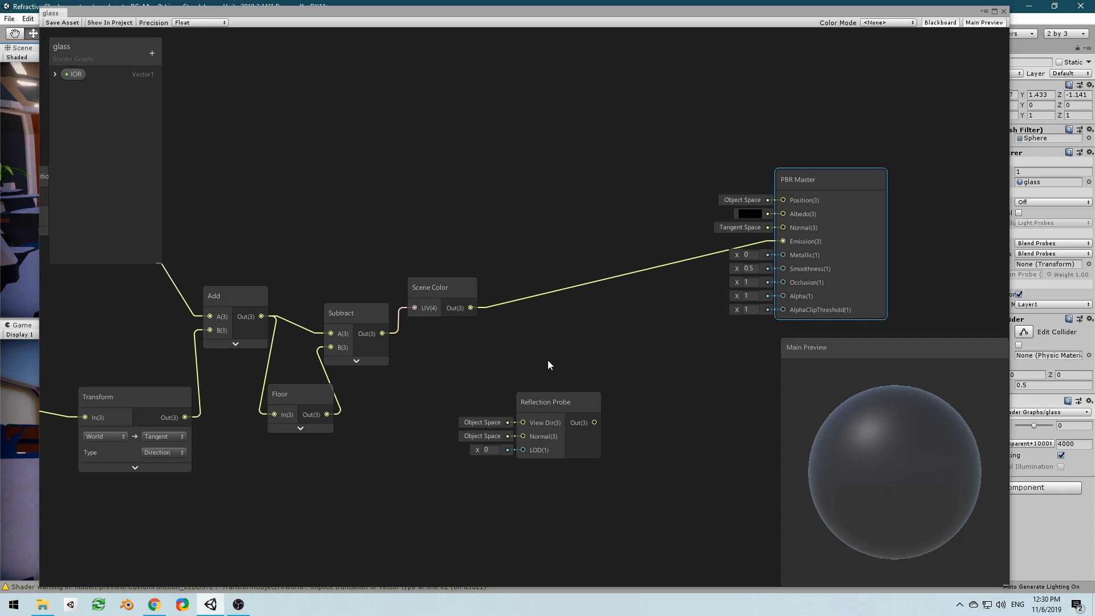
# Blend Scene Color as A and Reflection Probe as B in a Lerp node feeding PBR Master's Emission, and space out the nodes
pyautogui.moveTo(598, 405); pyautogui.dragTo(625, 403)
pyautogui.write('lerp')
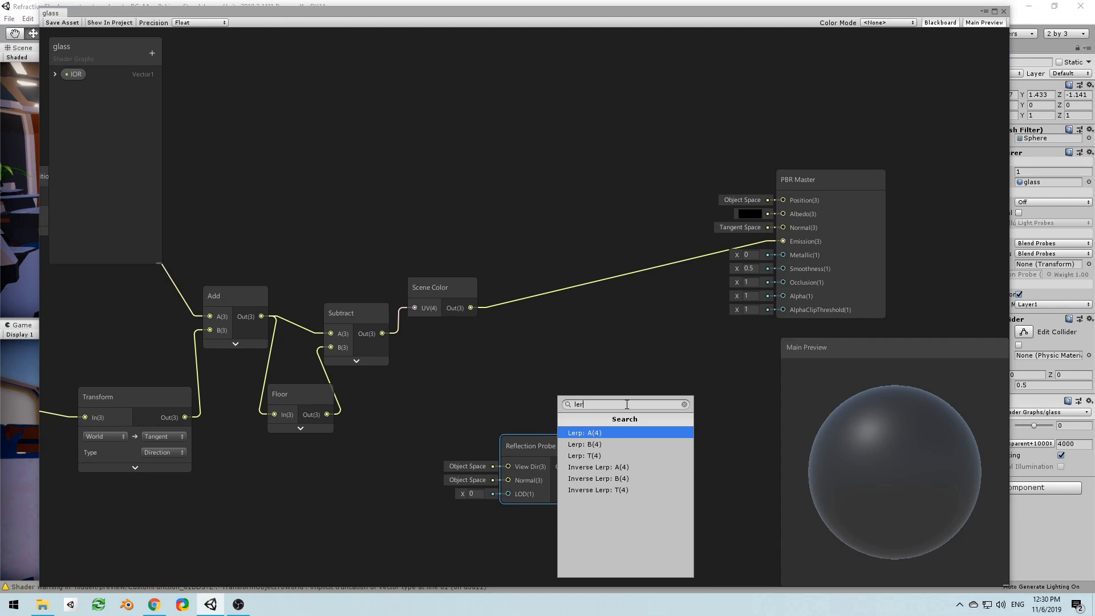
pyautogui.press('Return')
pyautogui.moveTo(471, 308); pyautogui.dragTo(781, 240)
pyautogui.click(698, 436)
pyautogui.moveTo(661, 375); pyautogui.dragTo(742, 378)
pyautogui.moveTo(672, 455); pyautogui.dragTo(422, 419, button='middle')
pyautogui.moveTo(608, 239); pyautogui.dragTo(725, 249)
# Create a Fresnel Effect node, connect its output to the Lerp's T input, and rearrange the two nodes
pyautogui.rightClick(427, 463)
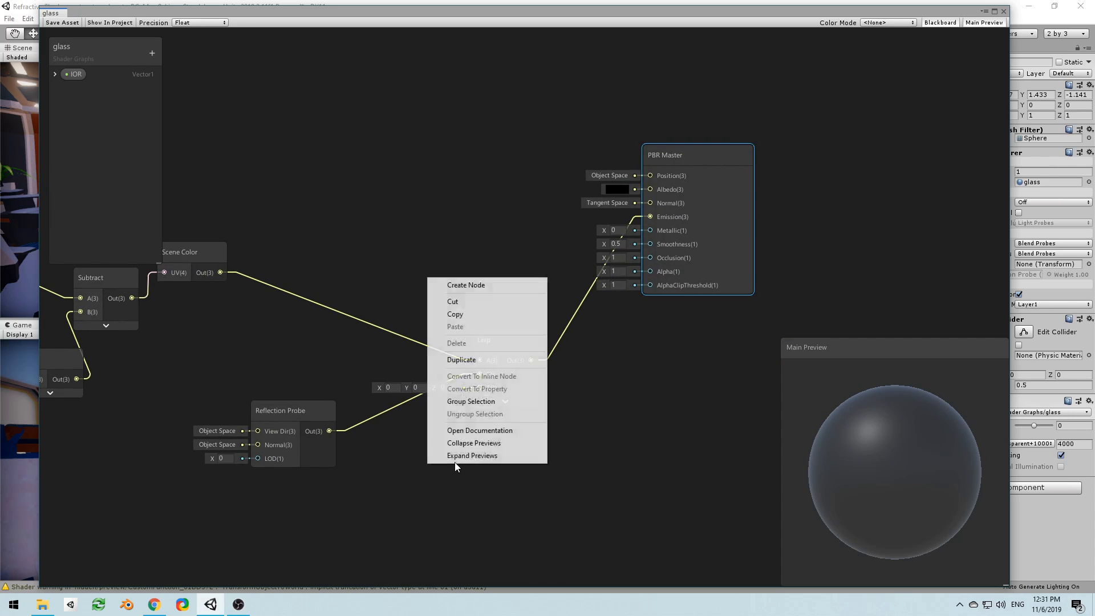
pyautogui.click(477, 285)
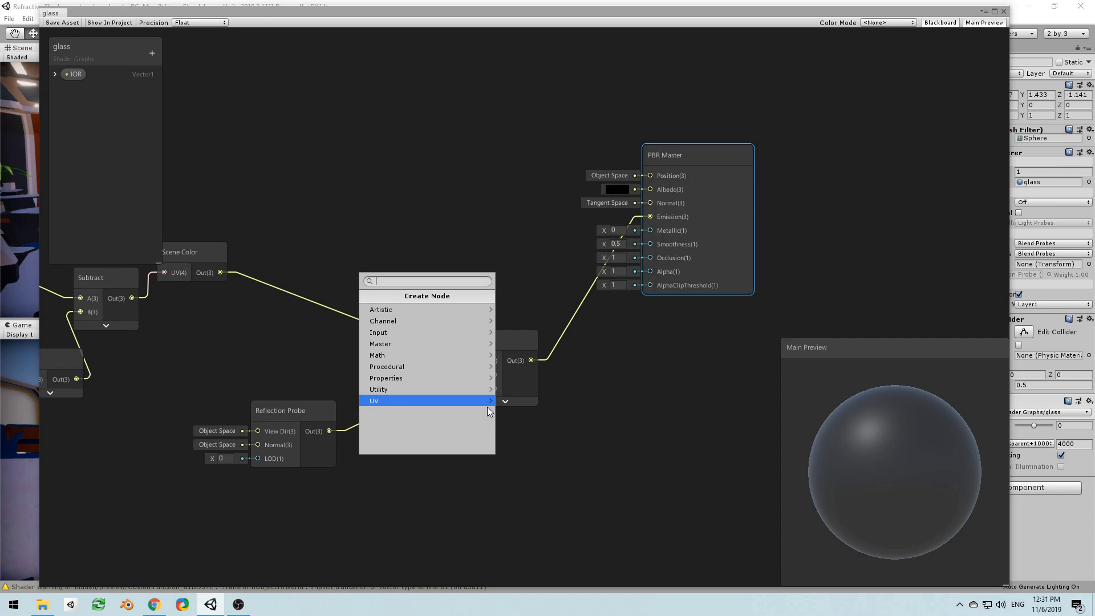
pyautogui.write('fres')
pyautogui.press('Return')
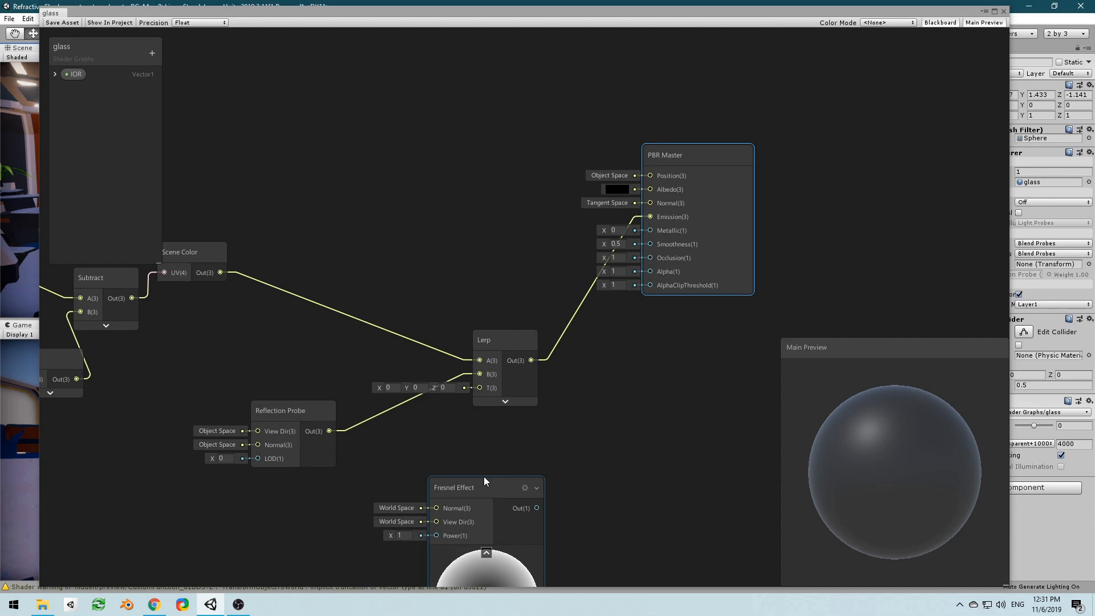
pyautogui.moveTo(536, 506); pyautogui.dragTo(477, 385)
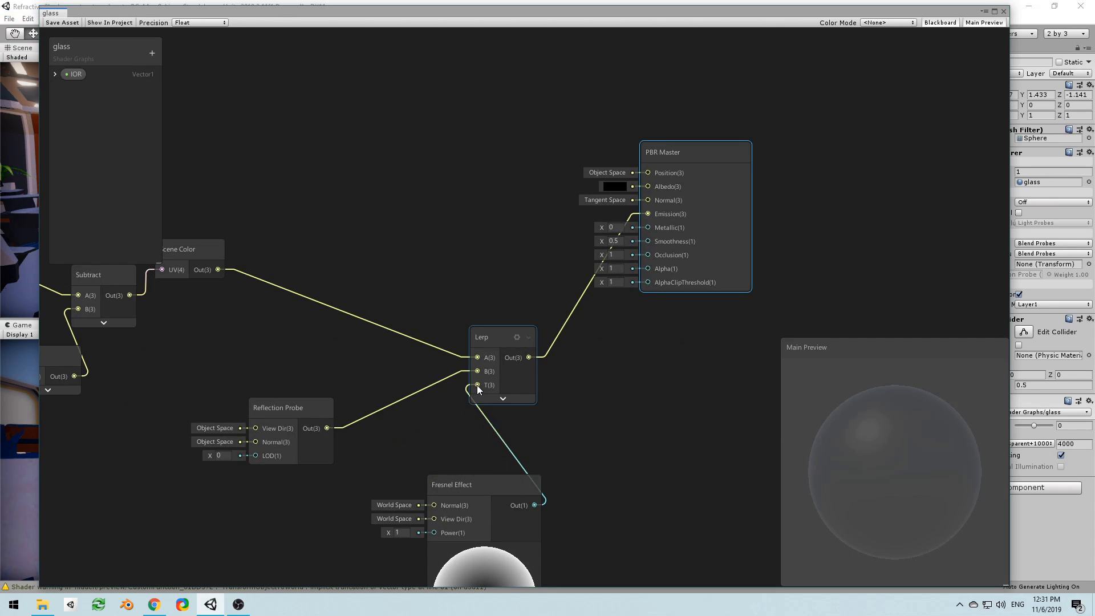
pyautogui.moveTo(509, 337); pyautogui.dragTo(558, 336)
pyautogui.moveTo(511, 492); pyautogui.dragTo(530, 412, button='middle')
pyautogui.moveTo(530, 415); pyautogui.dragTo(469, 402)
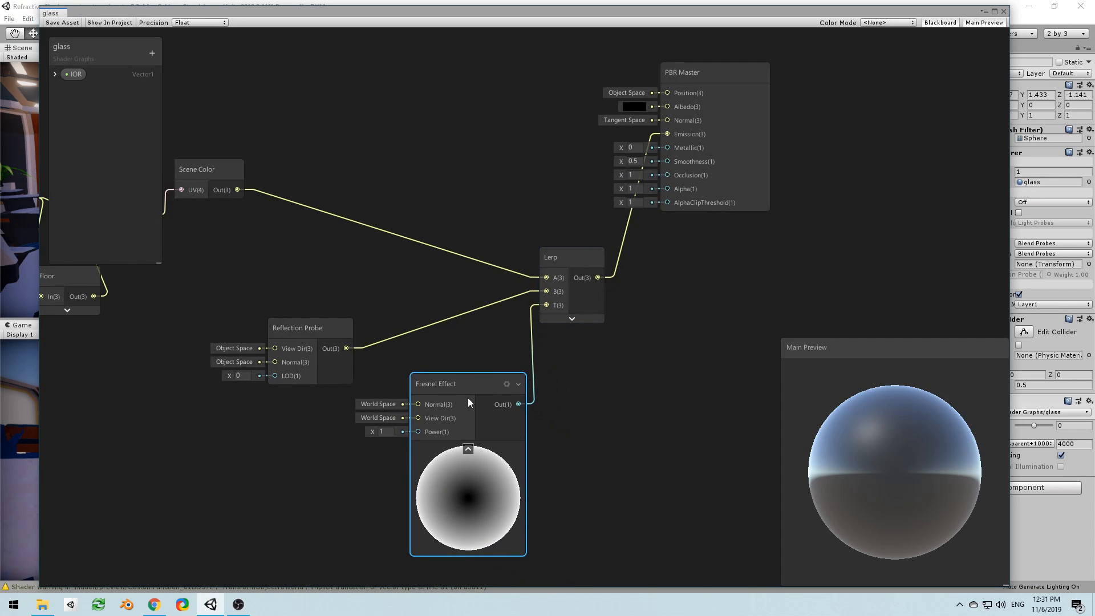
# Add a Vector1 property named Power to the glass shader's blackboard
pyautogui.click(152, 53)
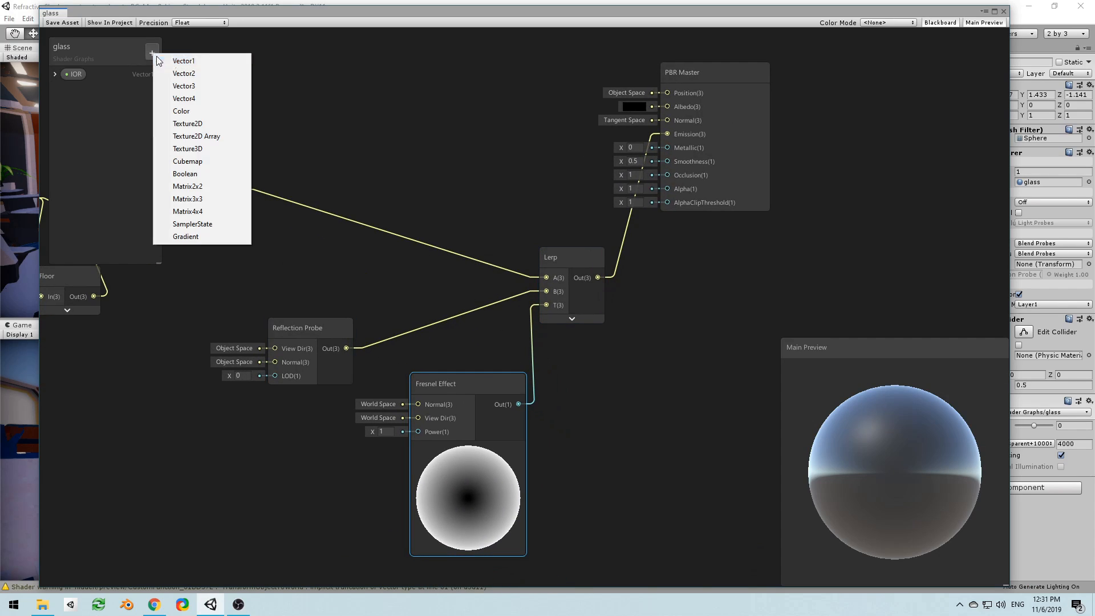
pyautogui.click(174, 60)
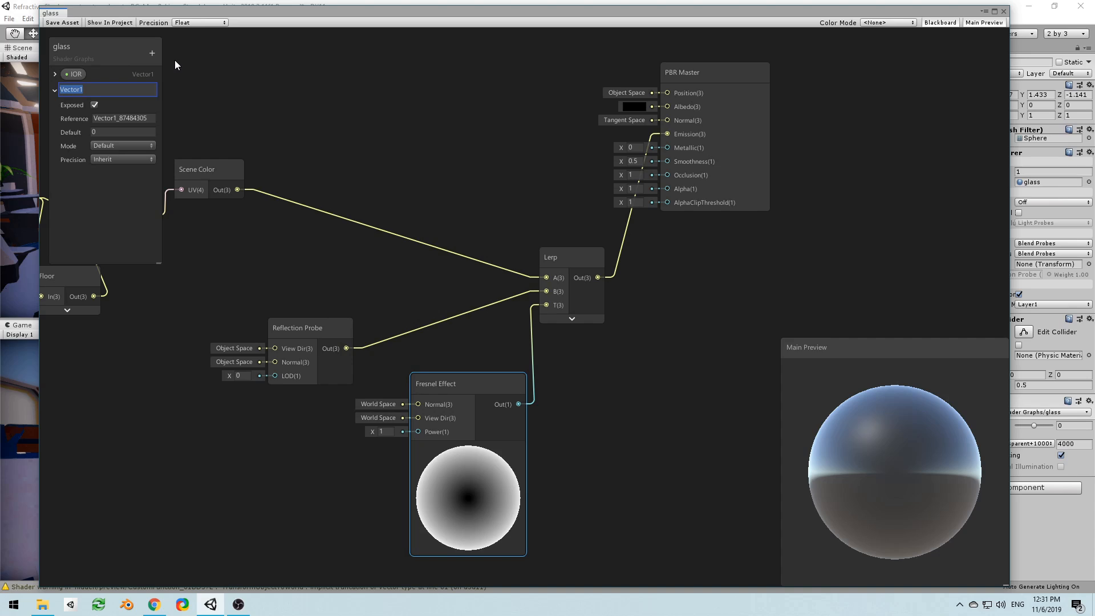
pyautogui.write('Power')
pyautogui.press('Return')
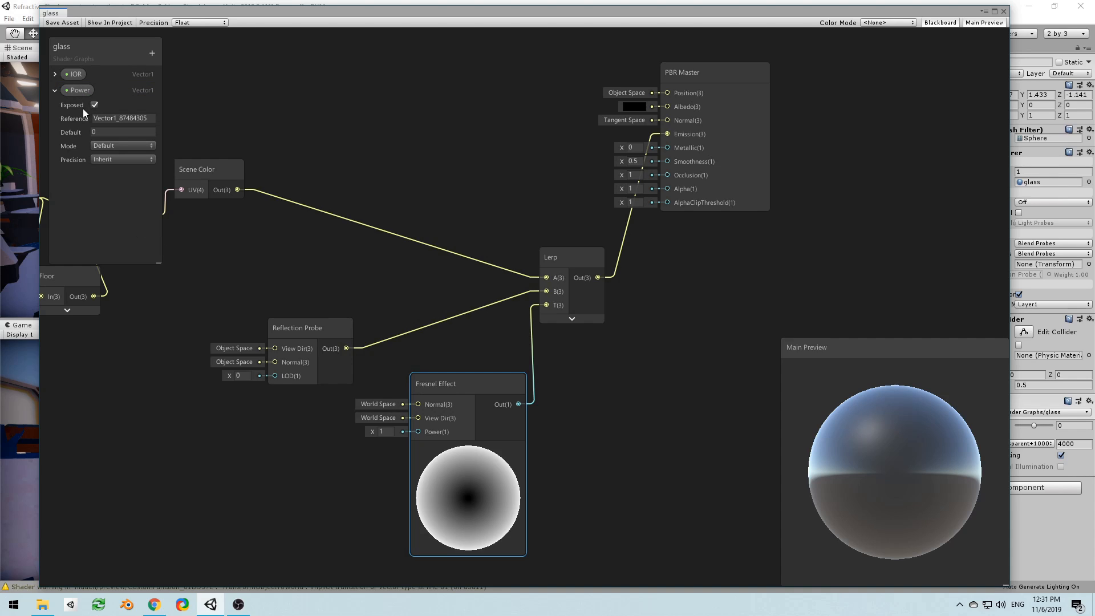
# Save the glass shader graph, close it, and reopen the same graph from the project's Assets folder
pyautogui.click(64, 26)
pyautogui.click(1005, 10)
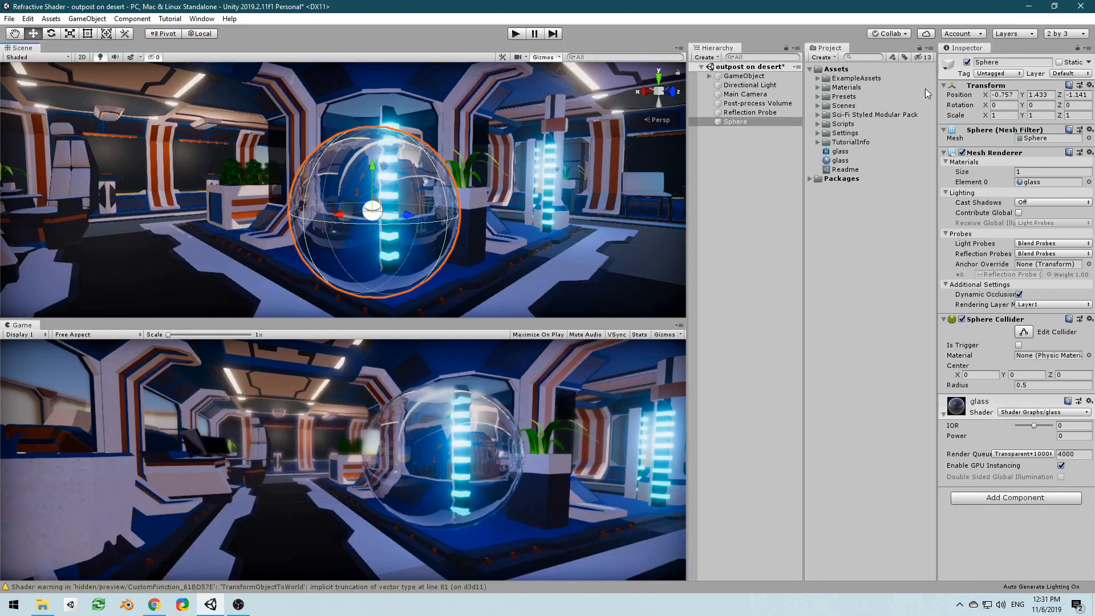
pyautogui.click(842, 152)
pyautogui.doubleClick(838, 151)
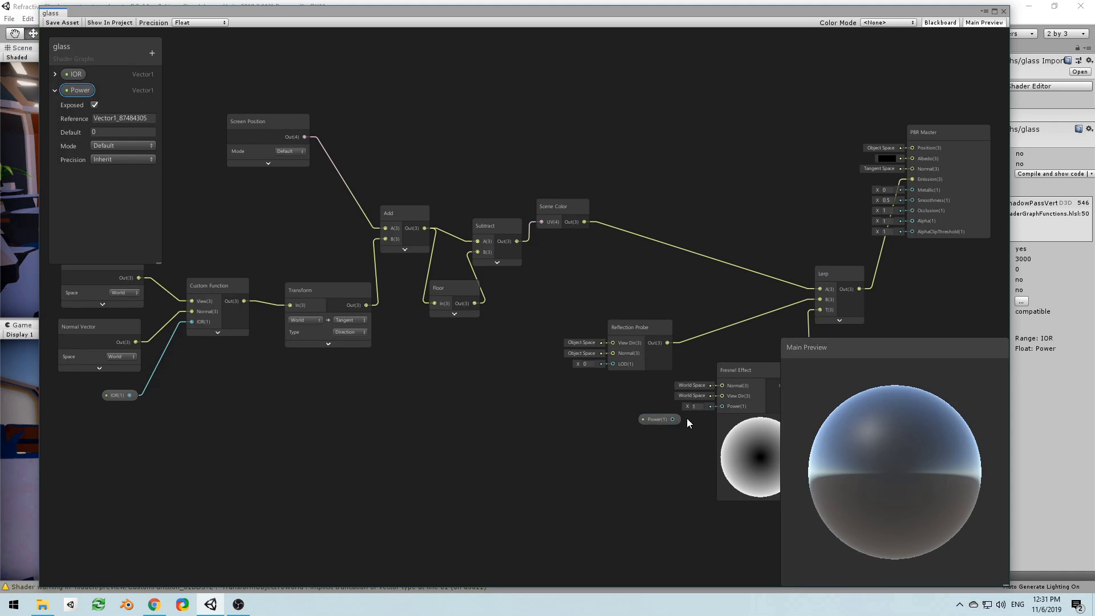
# Connect the Power property to the Fresnel Effect's Power input, save the graph, and move its window clear of the scene
pyautogui.moveTo(672, 419); pyautogui.dragTo(721, 406)
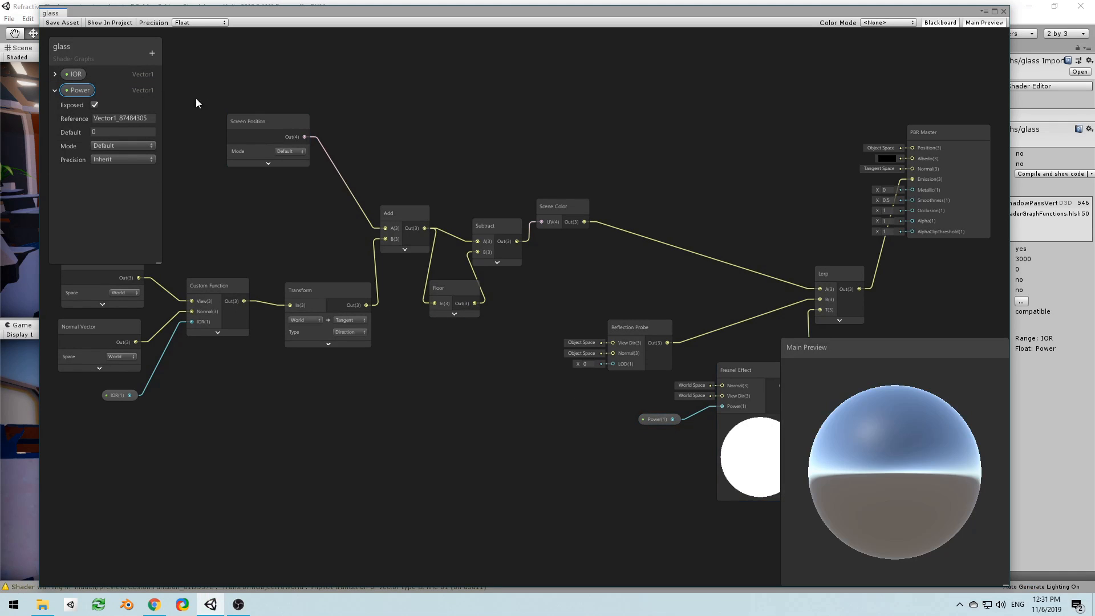
pyautogui.click(66, 23)
pyautogui.moveTo(614, 15); pyautogui.dragTo(587, 587)
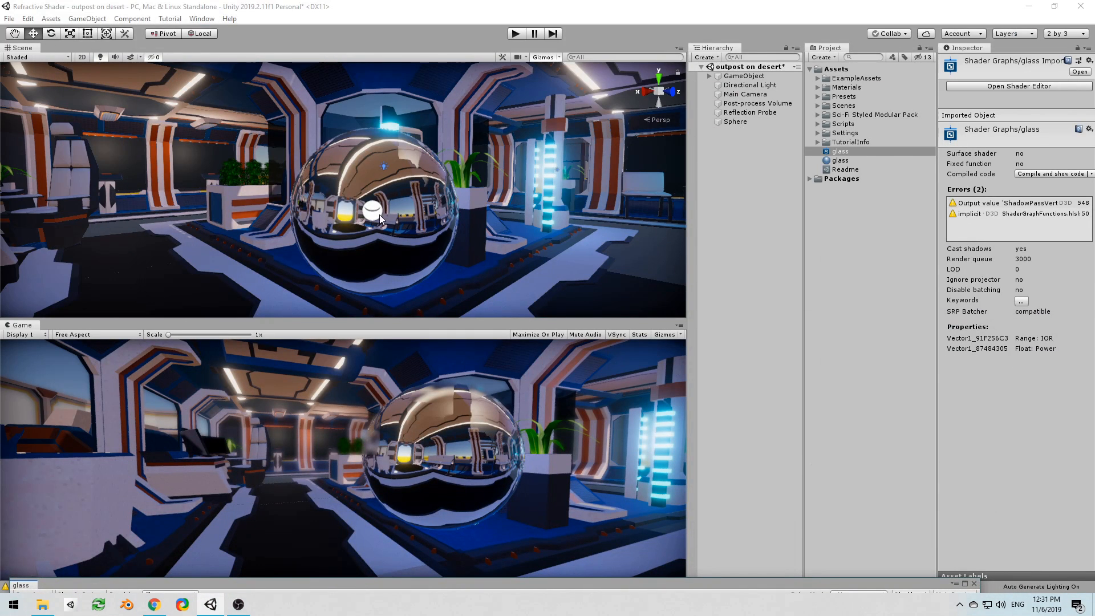
# Select the glass material in the project assets and set its Power to 3.38
pyautogui.click(881, 160)
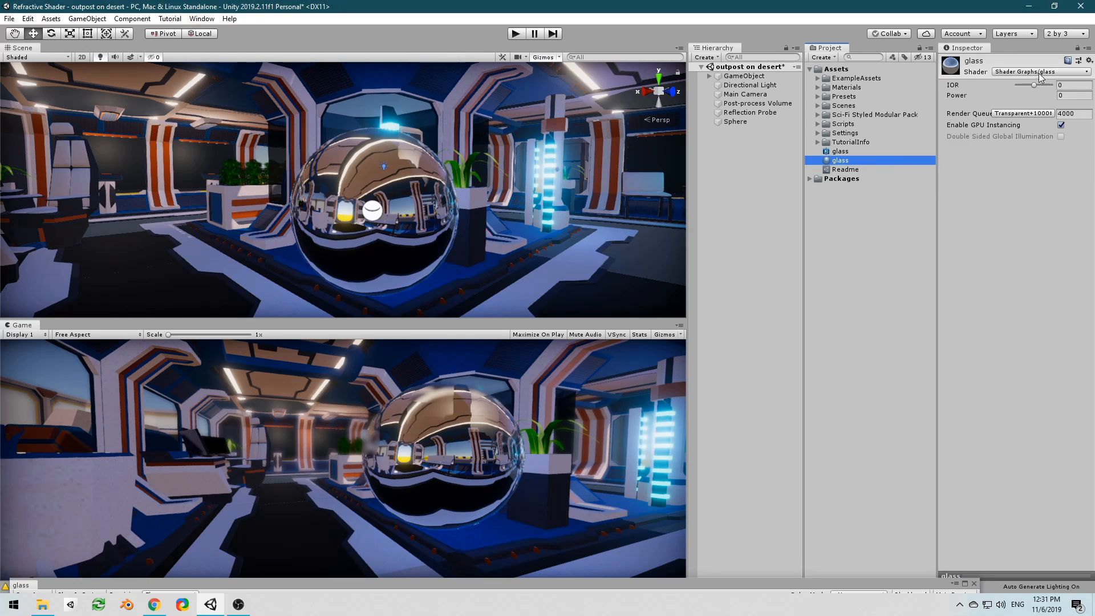
pyautogui.moveTo(1034, 85); pyautogui.dragTo(1055, 93)
pyautogui.click(1037, 99)
pyautogui.moveTo(542, 158)
pyautogui.mouseDown(button='middle')
pyautogui.moveTo(578, 94)
pyautogui.moveTo(526, 163)
pyautogui.mouseUp(button='middle')
pyautogui.scroll(3, 525, 152)
pyautogui.moveTo(376, 108); pyautogui.dragTo(445, 215, button='middle')
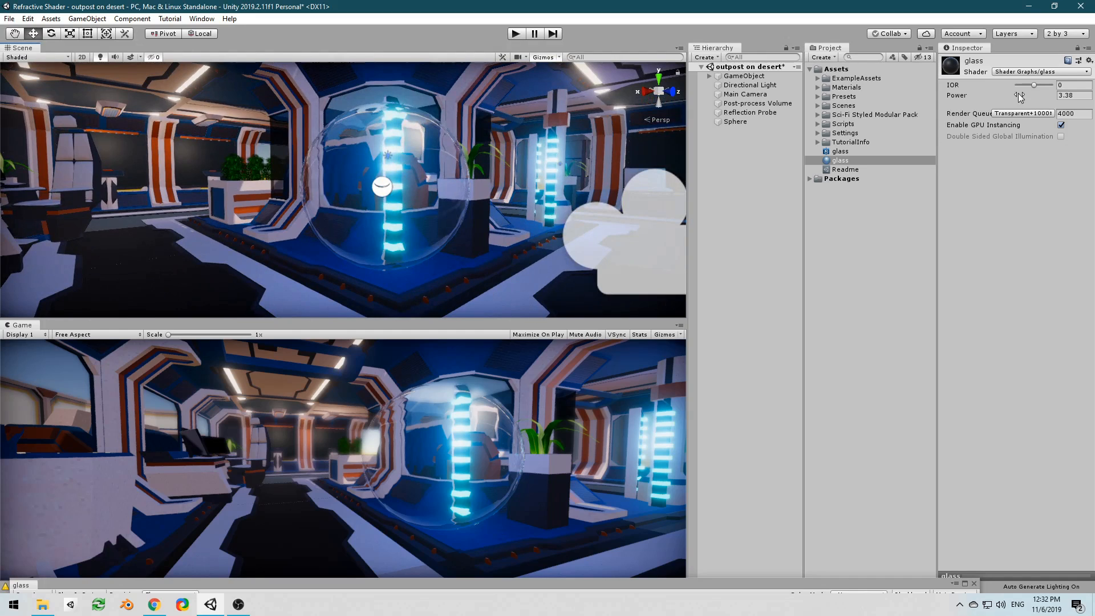
# Set the glass material's IOR to -0.07 to refract the background through the sphere
pyautogui.moveTo(1033, 85); pyautogui.dragTo(1032, 85)
pyautogui.moveTo(481, 153); pyautogui.dragTo(513, 152, button='middle')
pyautogui.moveTo(513, 153); pyautogui.dragTo(559, 152, button='right')
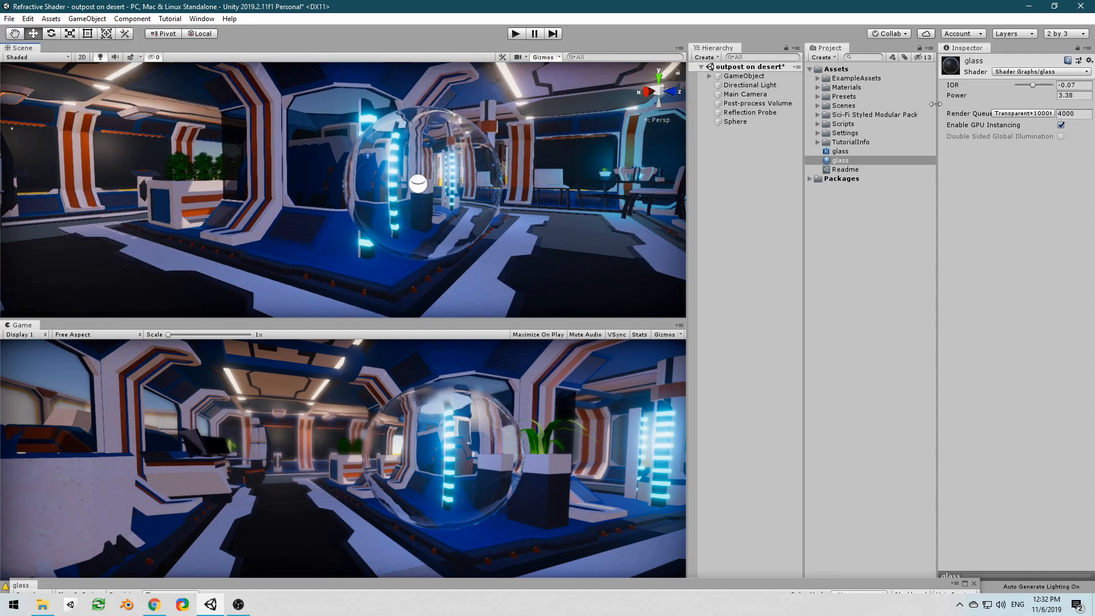
# Lower the glass material's Power to 1.19 to strengthen the sphere's Fresnel reflections
pyautogui.click(1040, 99)
pyautogui.moveTo(1034, 98); pyautogui.dragTo(1001, 104)
pyautogui.moveTo(586, 150); pyautogui.dragTo(506, 163, button='middle')
pyautogui.scroll(2, 532, 156)
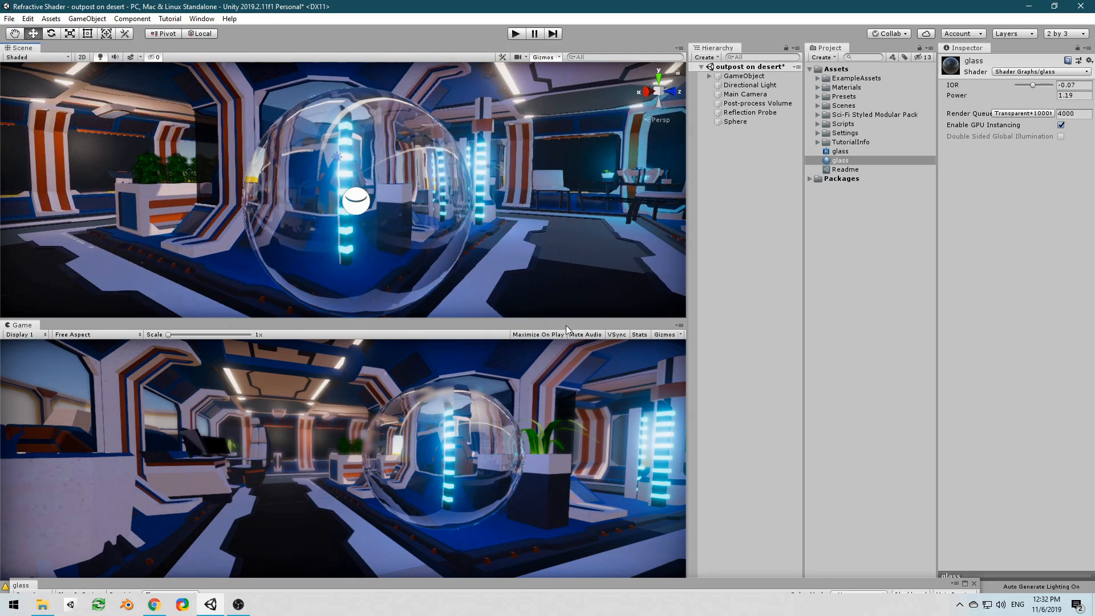